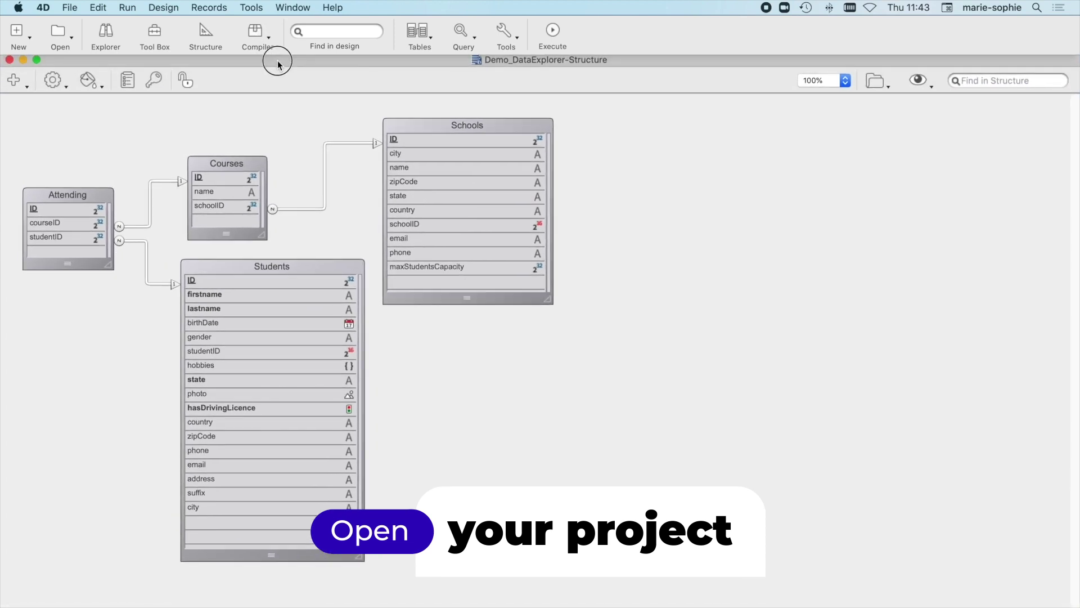
Step: Open the Data Explorer for the project and agree to start the WebAdmin server
{"action": "left_click", "coordinate": [197, 7]}
{"action": "left_click", "coordinate": [211, 23]}
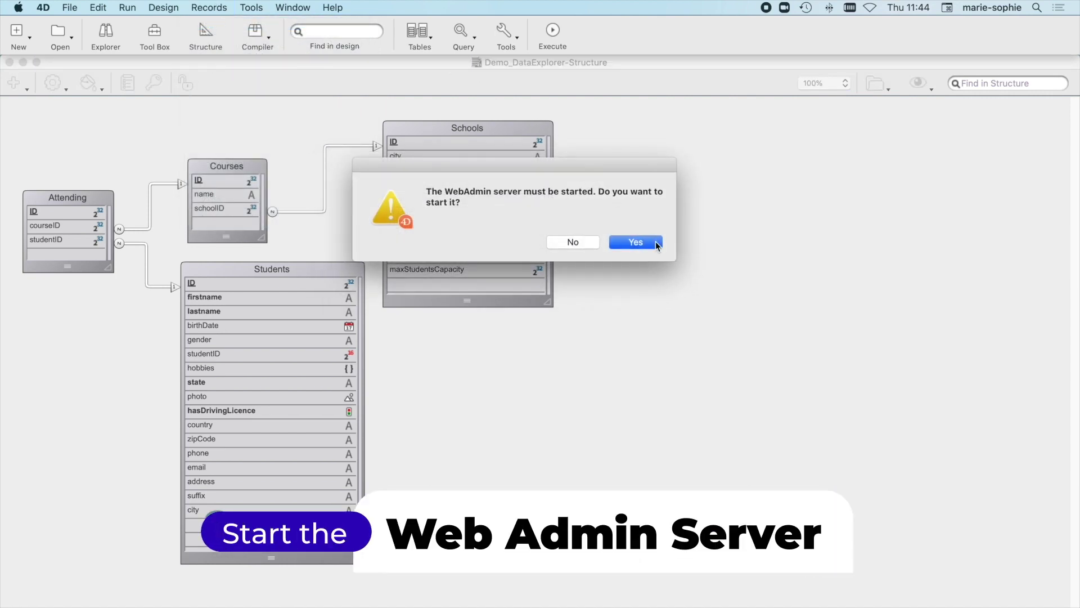
{"action": "left_click", "coordinate": [654, 243]}
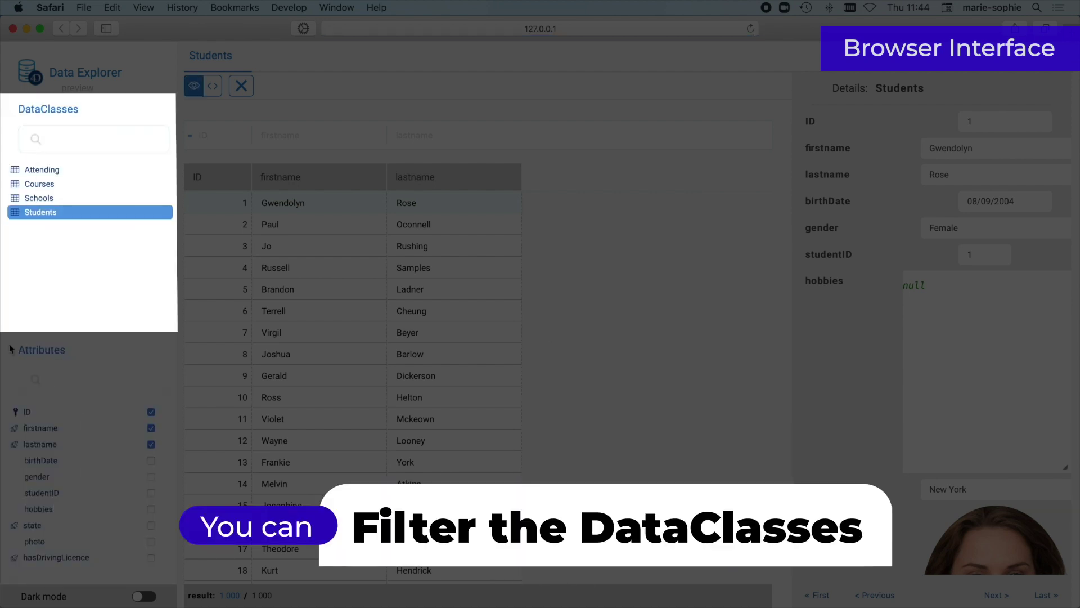
Step: Filter the DataClasses list by "s" and the Attributes list by "c", clearing each filter again
{"action": "left_click", "coordinate": [104, 140]}
{"action": "type", "text": "s"}
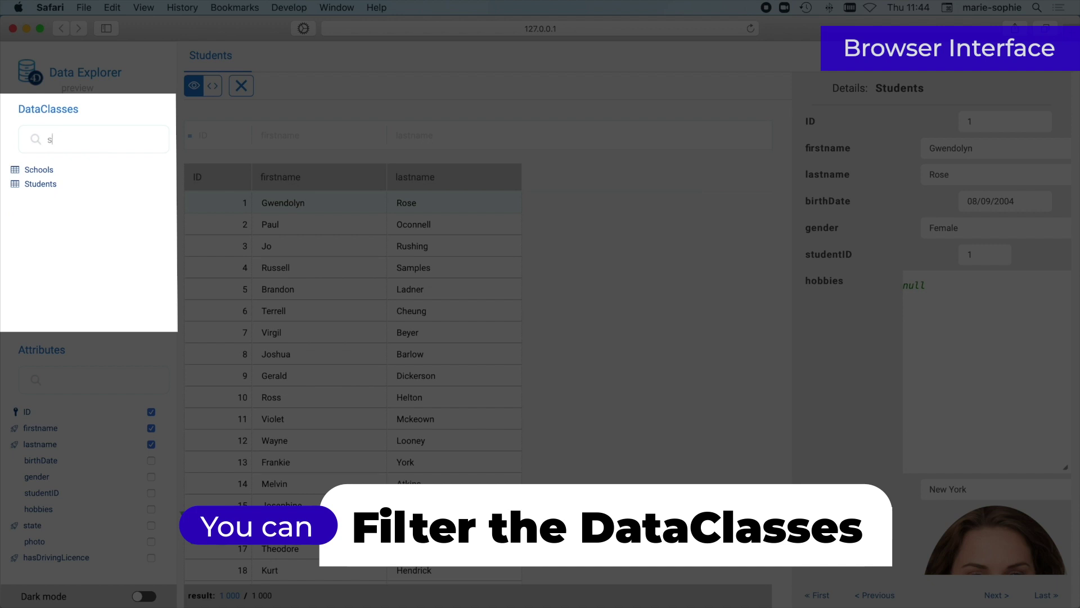
{"action": "key", "text": "BackSpace"}
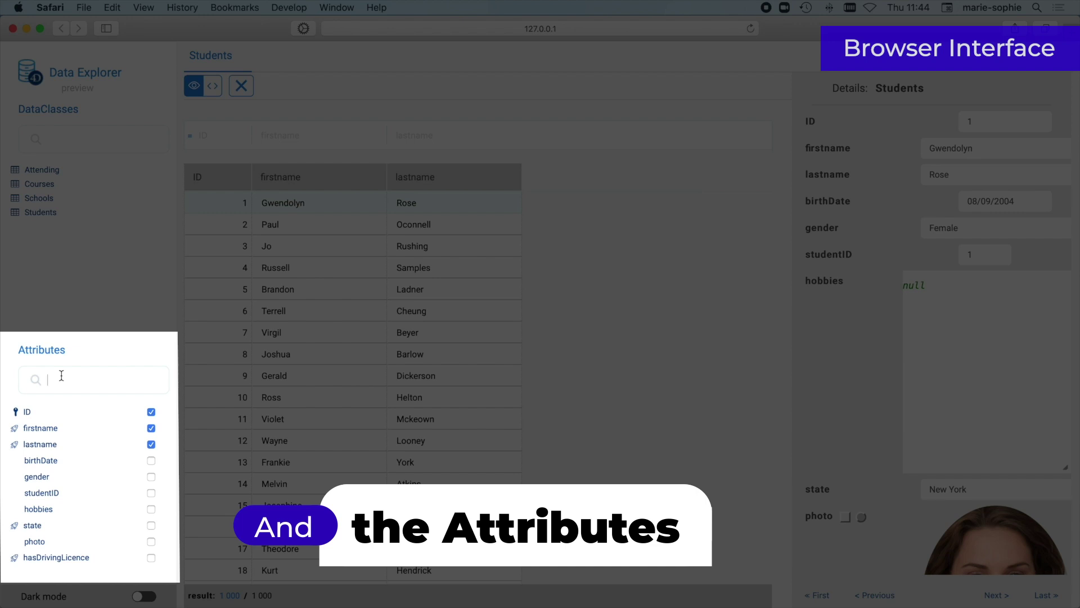
{"action": "type", "text": "c"}
{"action": "key", "text": "BackSpace"}
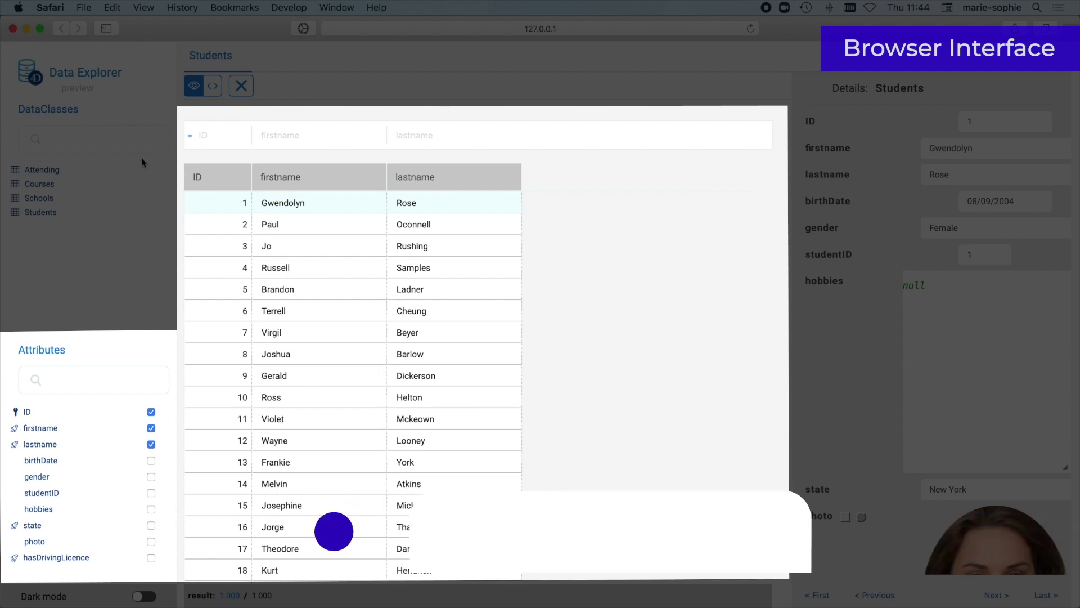
Step: Add the birthDate and city attributes as columns in the Students grid
{"action": "left_click", "coordinate": [151, 461]}
{"action": "scroll", "coordinate": [140, 468], "scroll_direction": "down", "scroll_amount": 4}
{"action": "left_click", "coordinate": [151, 561]}
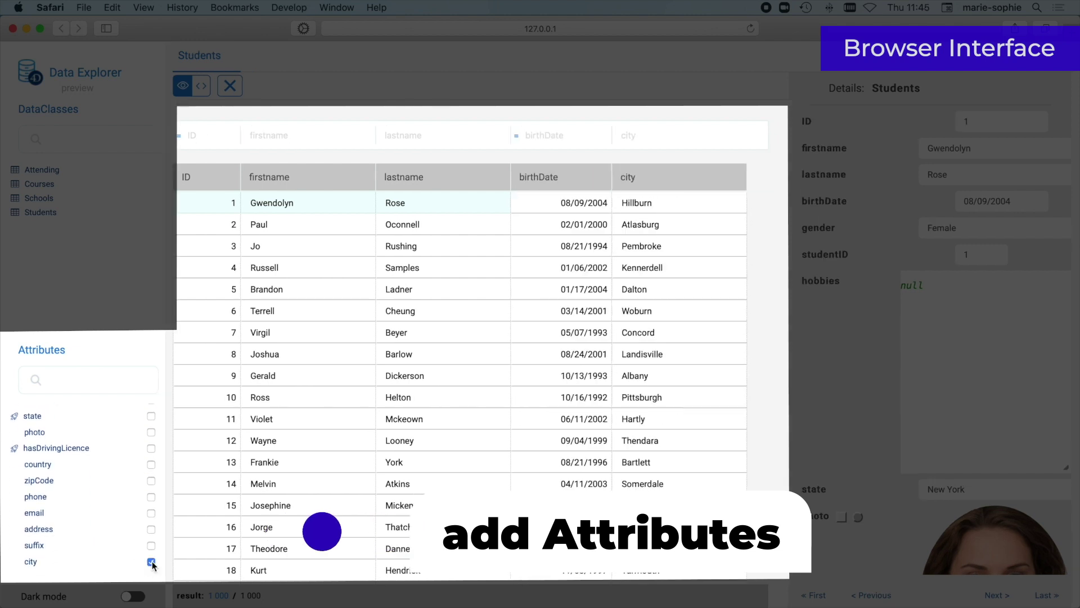
Step: Narrow the firstname, lastname and birthDate columns and reorder the grid as ID, birthDate, firstname, lastname, city
{"action": "left_click_drag", "start_coordinate": [375, 170], "coordinate": [335, 172]}
{"action": "left_click_drag", "start_coordinate": [469, 170], "coordinate": [425, 172]}
{"action": "left_click_drag", "start_coordinate": [523, 169], "coordinate": [504, 170]}
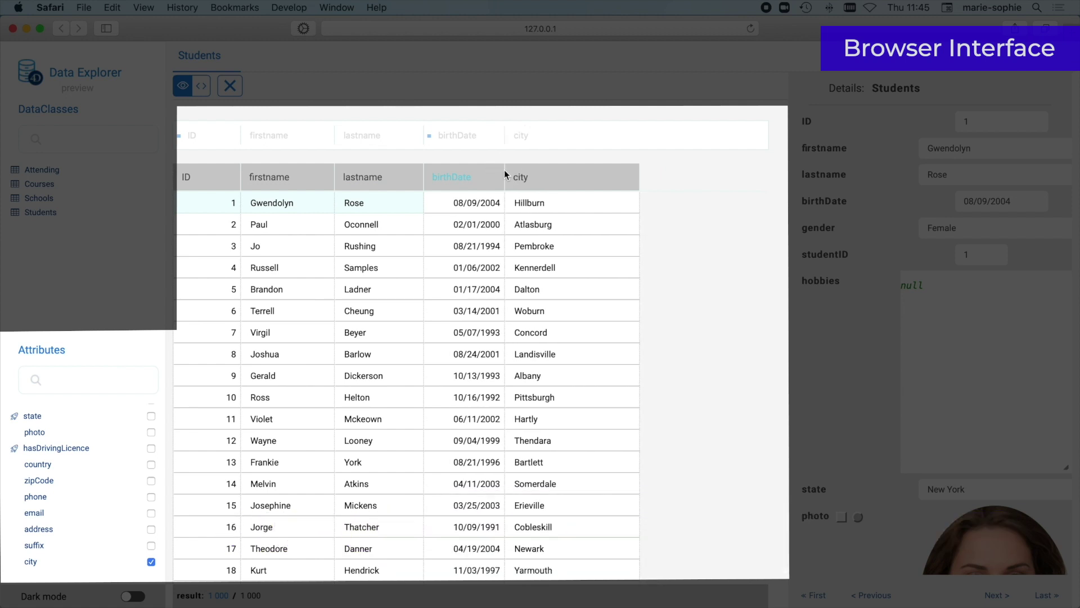
{"action": "left_click_drag", "start_coordinate": [514, 176], "coordinate": [431, 181]}
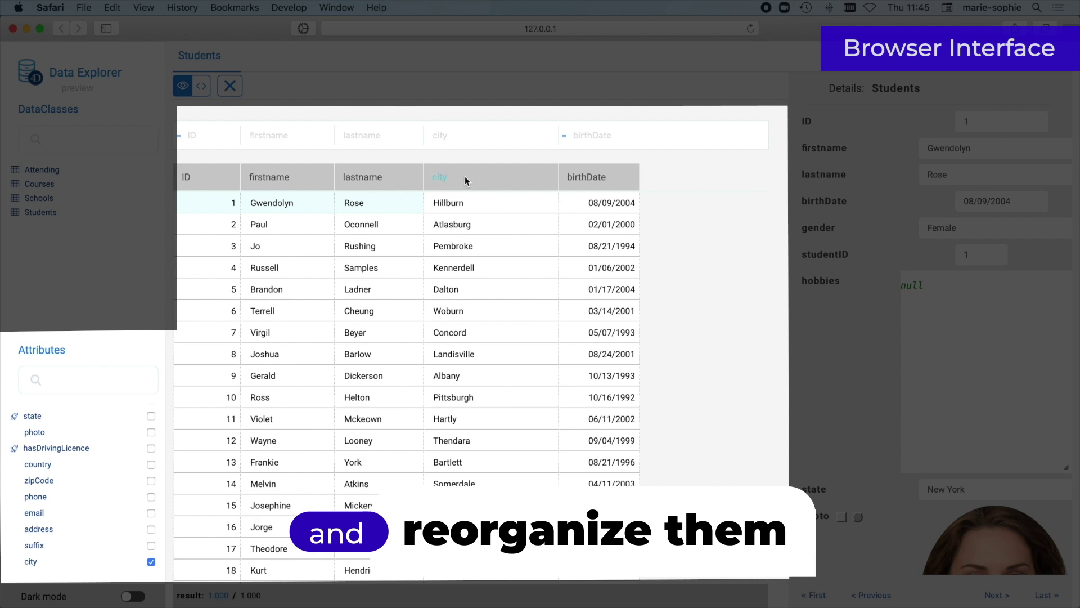
{"action": "left_click_drag", "start_coordinate": [569, 173], "coordinate": [256, 180]}
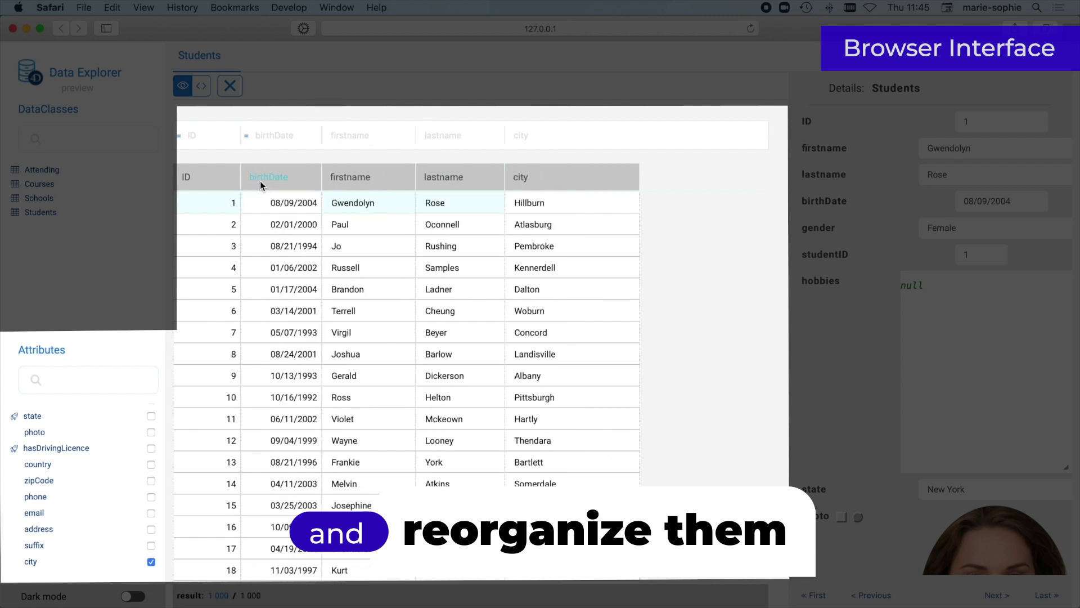
Step: Sort the Students grid by city ascending with lastname descending as the second sort level
{"action": "left_click", "coordinate": [572, 178]}
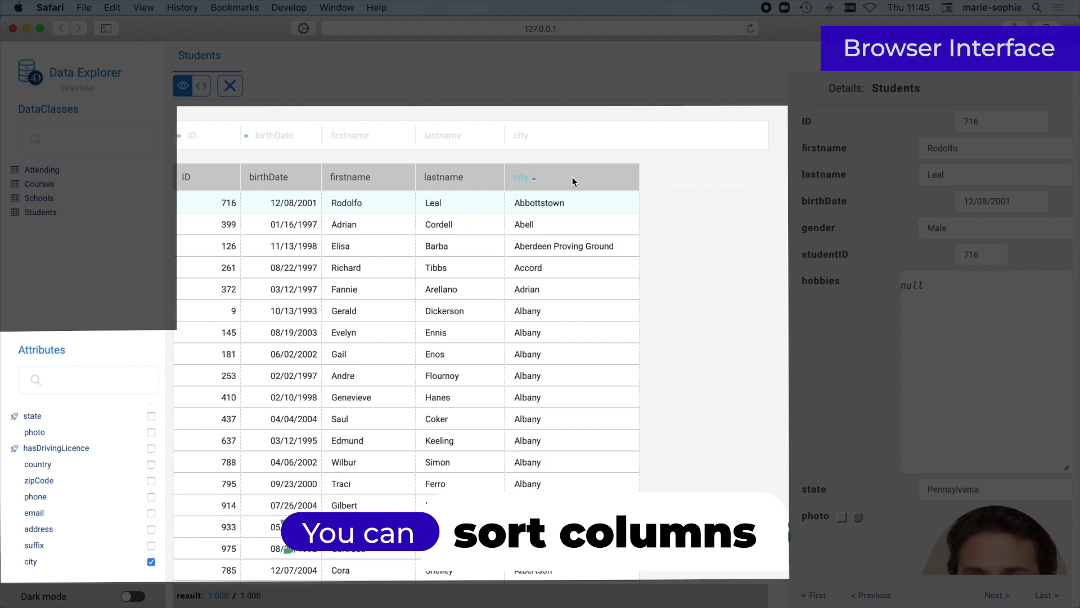
{"action": "left_click", "coordinate": [480, 177]}
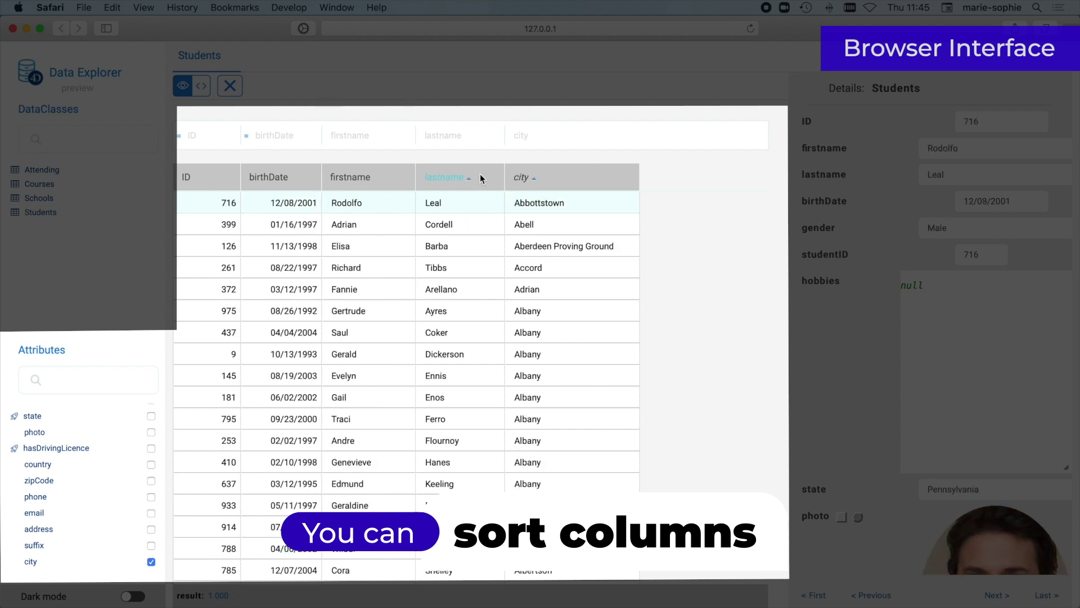
{"action": "left_click", "coordinate": [481, 178]}
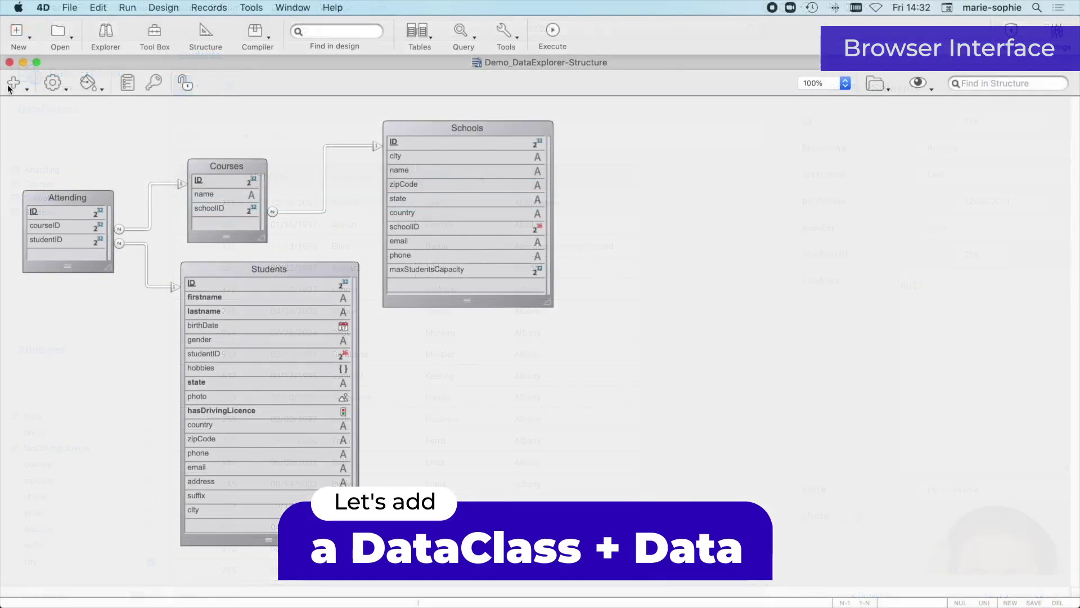
Step: In the 4D structure editor, add a table named Teachers and place it just below the Schools table
{"action": "left_click", "coordinate": [9, 86]}
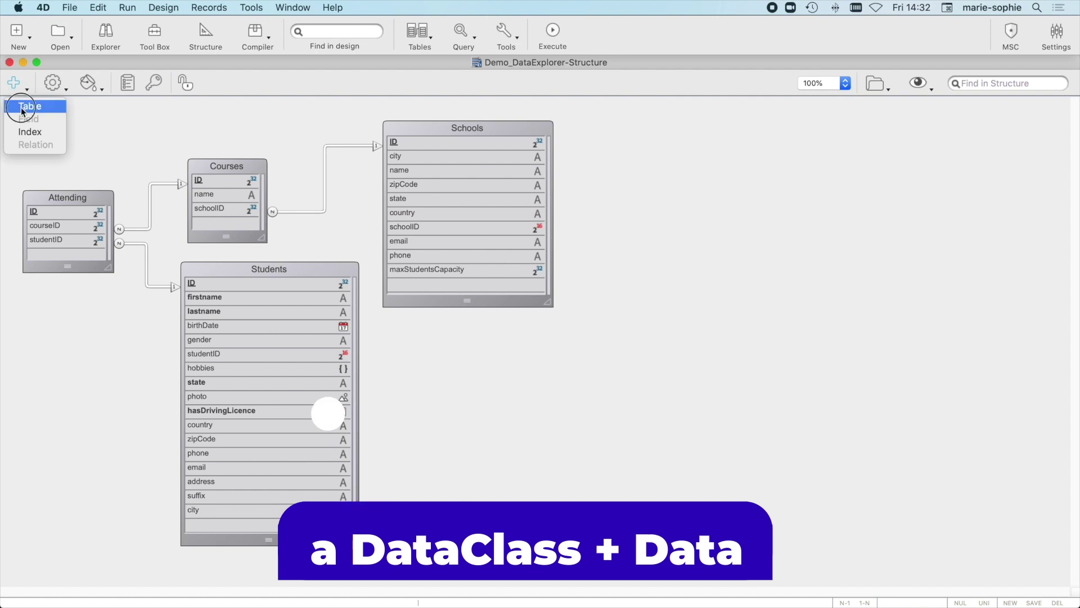
{"action": "left_click", "coordinate": [23, 104]}
{"action": "type", "text": "Tea"}
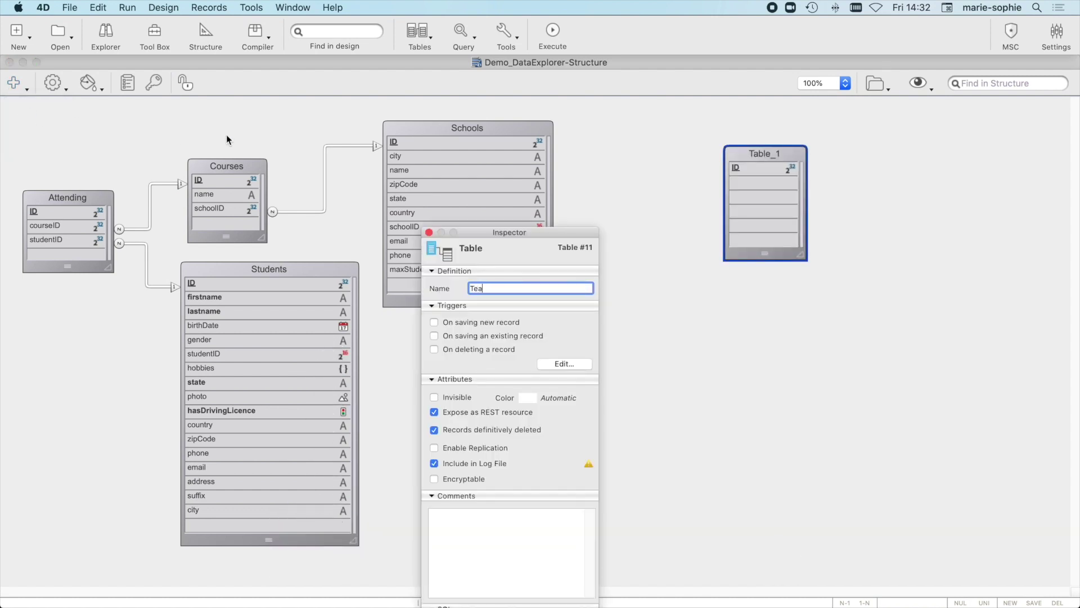
{"action": "key", "text": "Return"}
{"action": "left_click", "coordinate": [429, 232]}
{"action": "left_click_drag", "start_coordinate": [765, 173], "coordinate": [423, 356]}
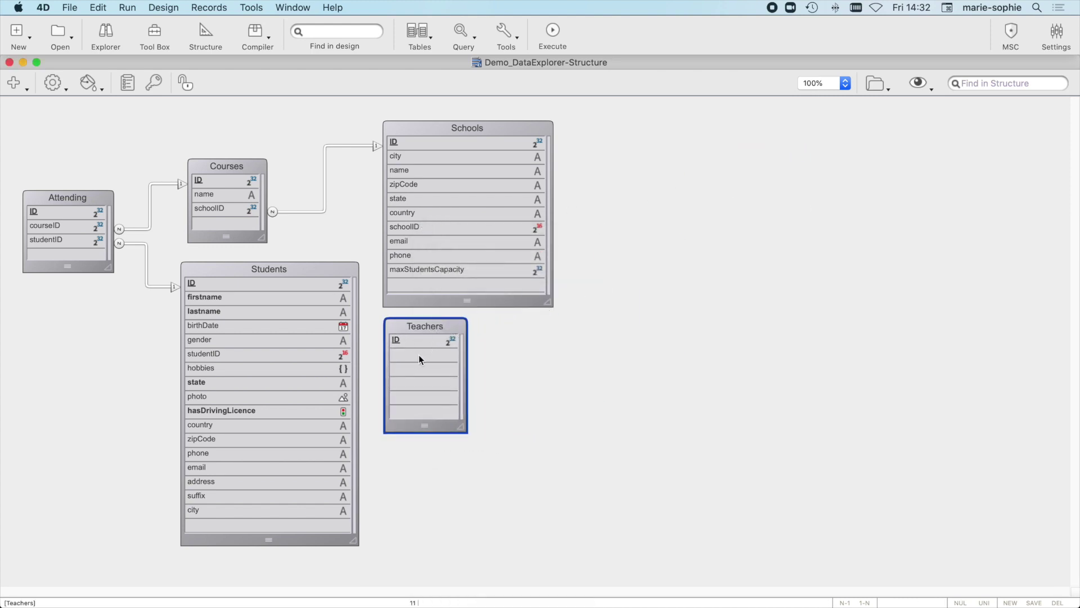
Step: Add a text field named lastname to the Teachers table
{"action": "double_click", "coordinate": [418, 355]}
{"action": "type", "text": "lastname"}
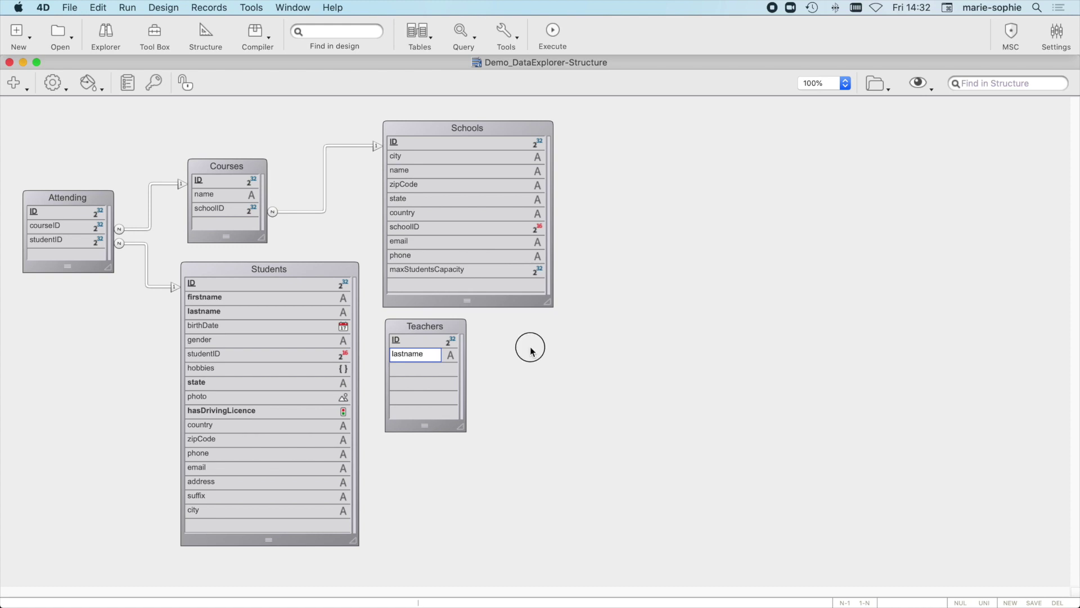
{"action": "key", "text": "Return"}
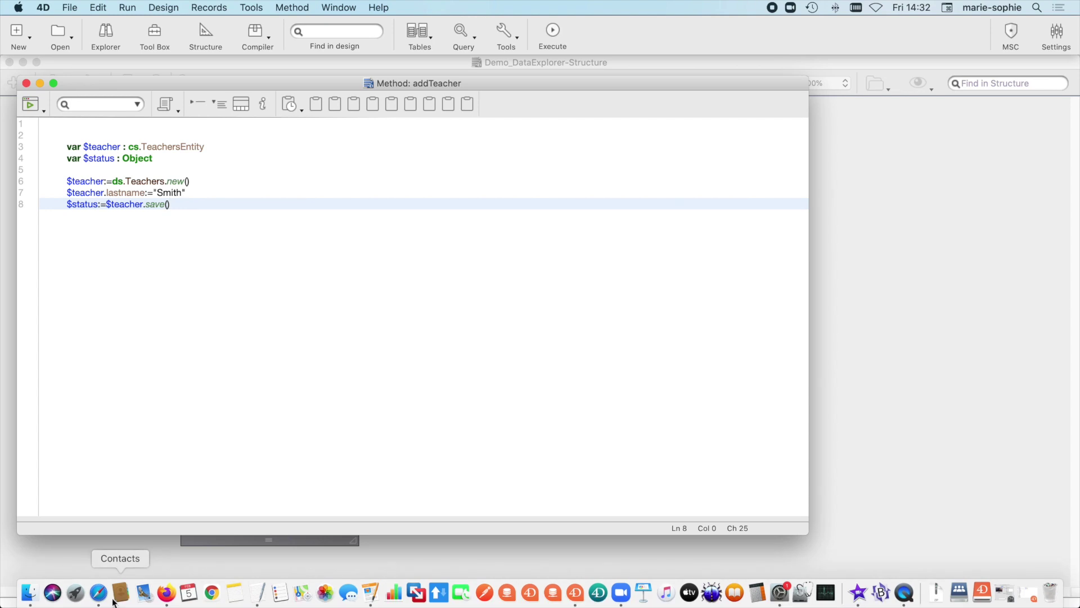
Step: Switch to Safari, reload the Data Explorer page and open the Teachers DataClass
{"action": "left_click", "coordinate": [99, 601]}
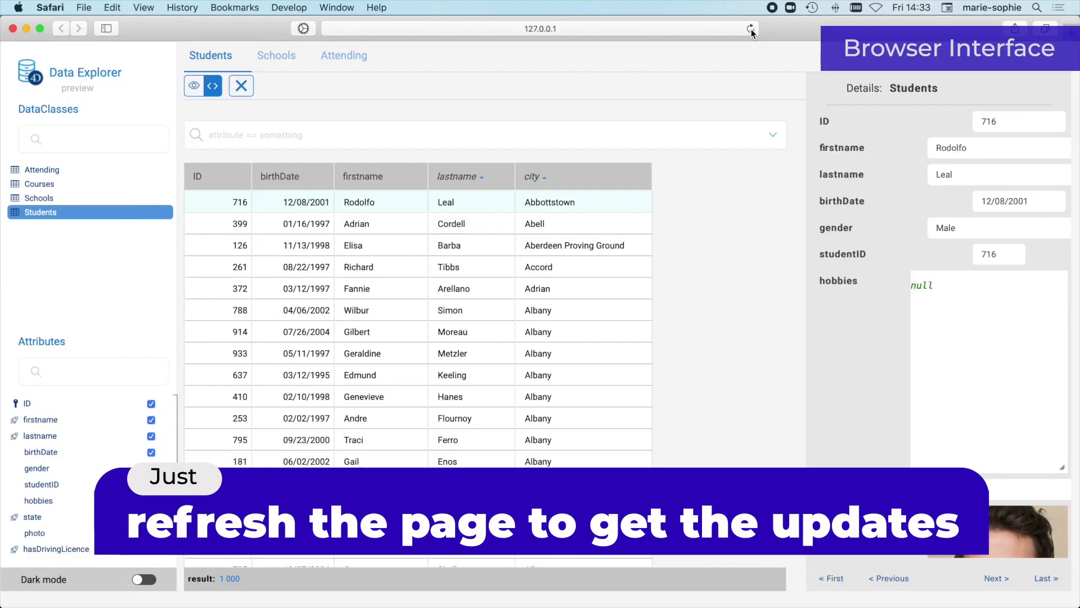
{"action": "right_click", "coordinate": [752, 29]}
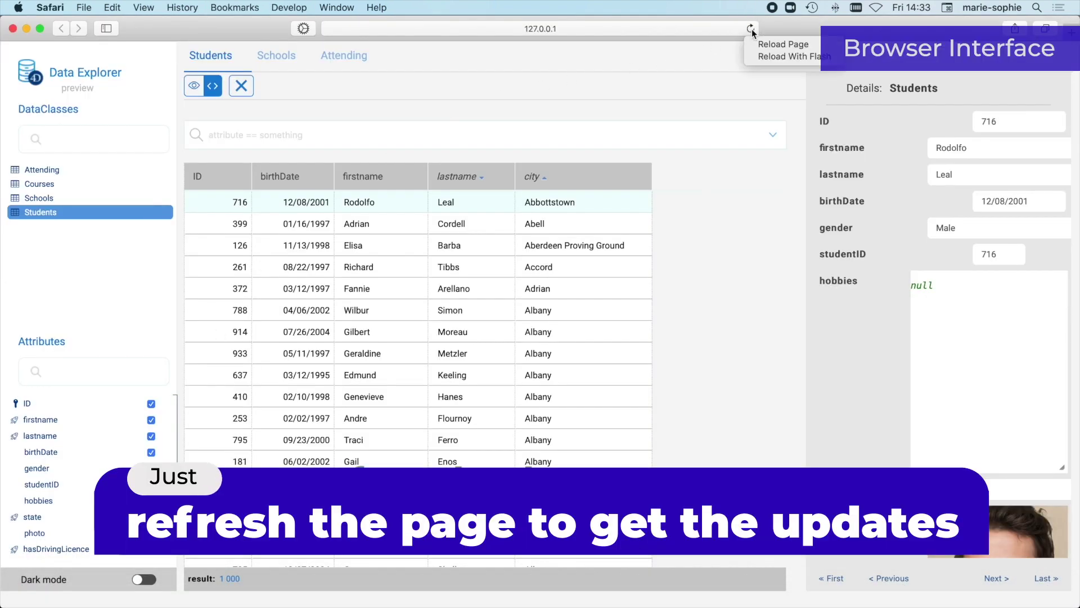
{"action": "left_click", "coordinate": [752, 29]}
{"action": "left_click", "coordinate": [752, 28]}
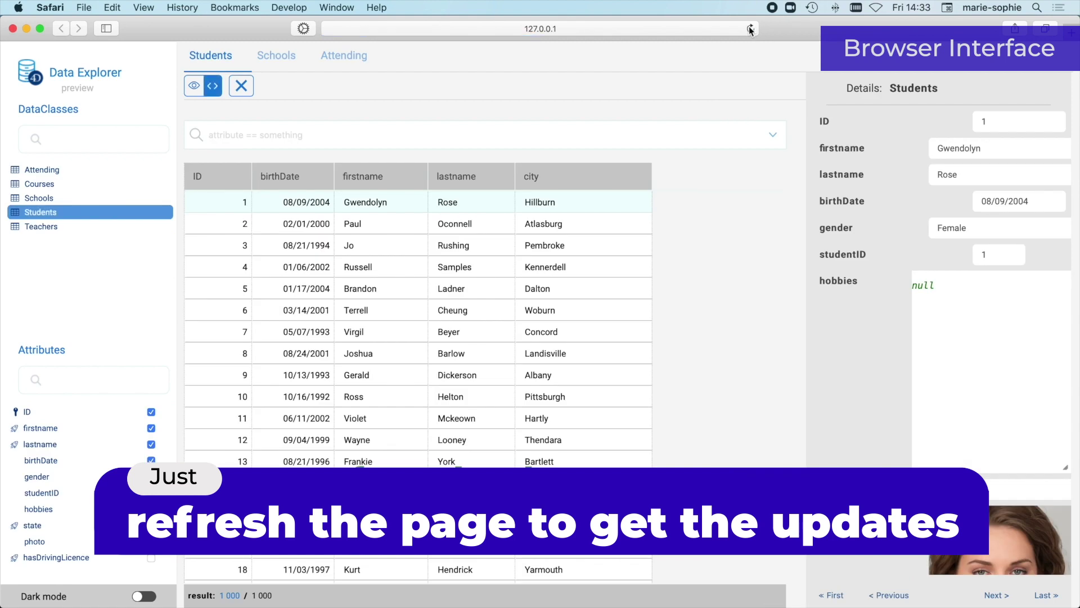
{"action": "left_click", "coordinate": [35, 227]}
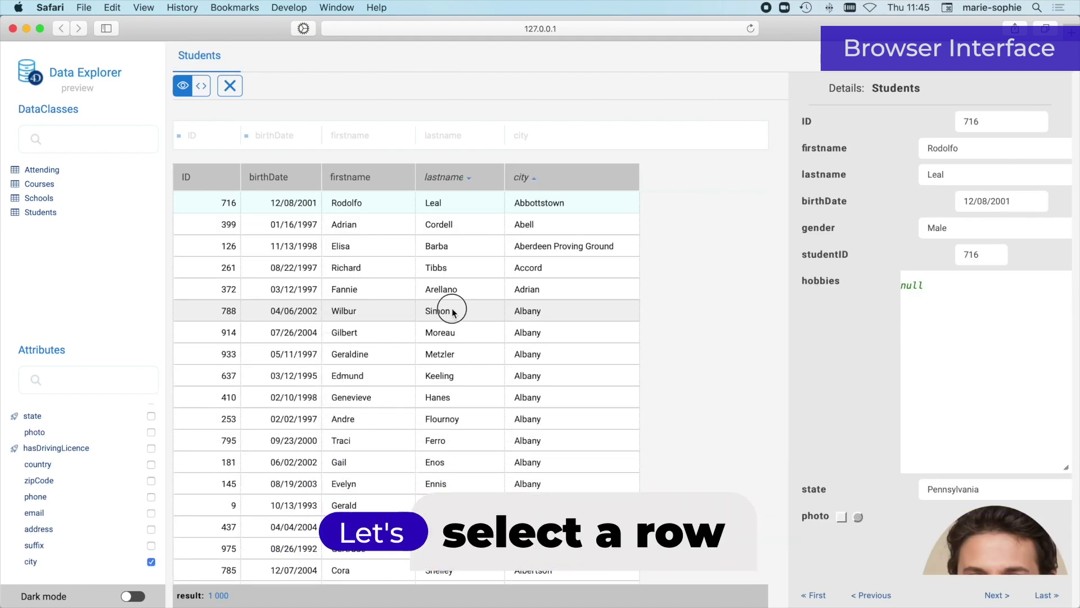
Step: Select the first Albany student in the grid, widen the details pane and review all of that entity's attributes
{"action": "left_click", "coordinate": [453, 311]}
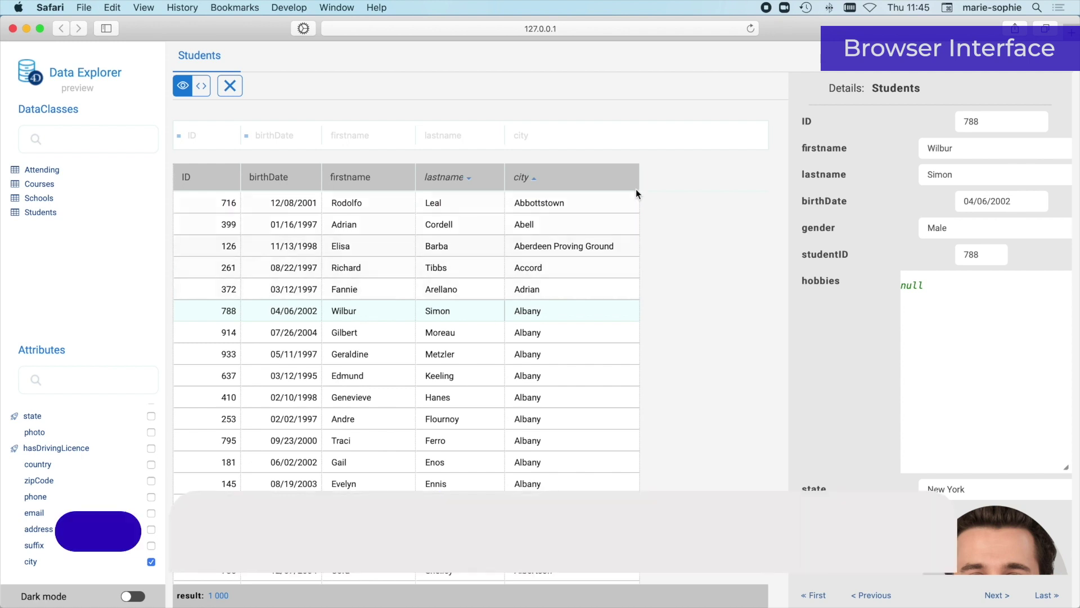
{"action": "left_click_drag", "start_coordinate": [788, 78], "coordinate": [676, 88]}
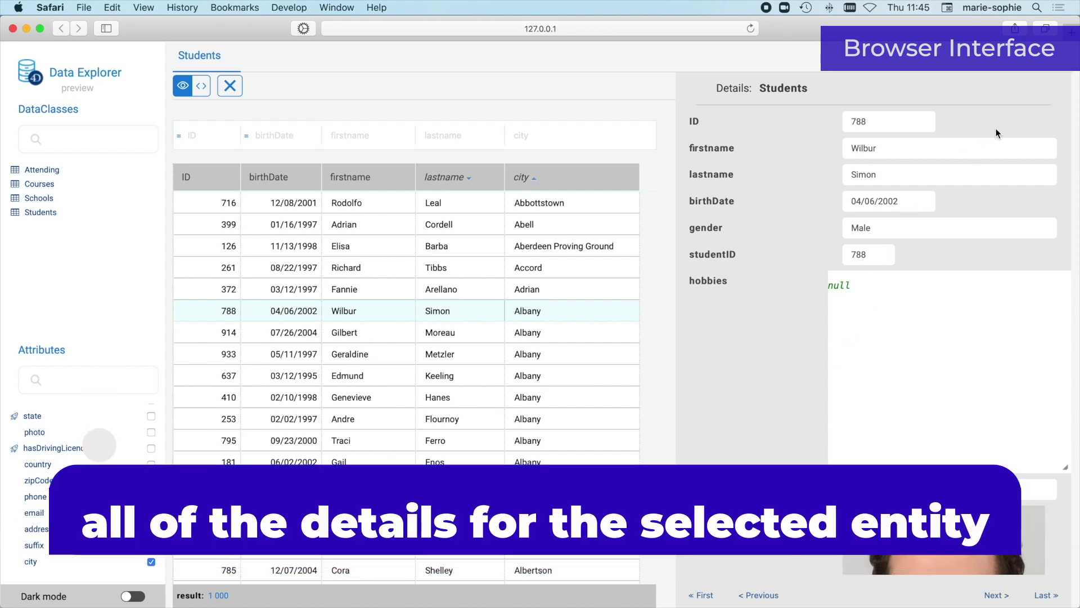
{"action": "scroll", "coordinate": [996, 128], "scroll_direction": "down", "scroll_amount": 8}
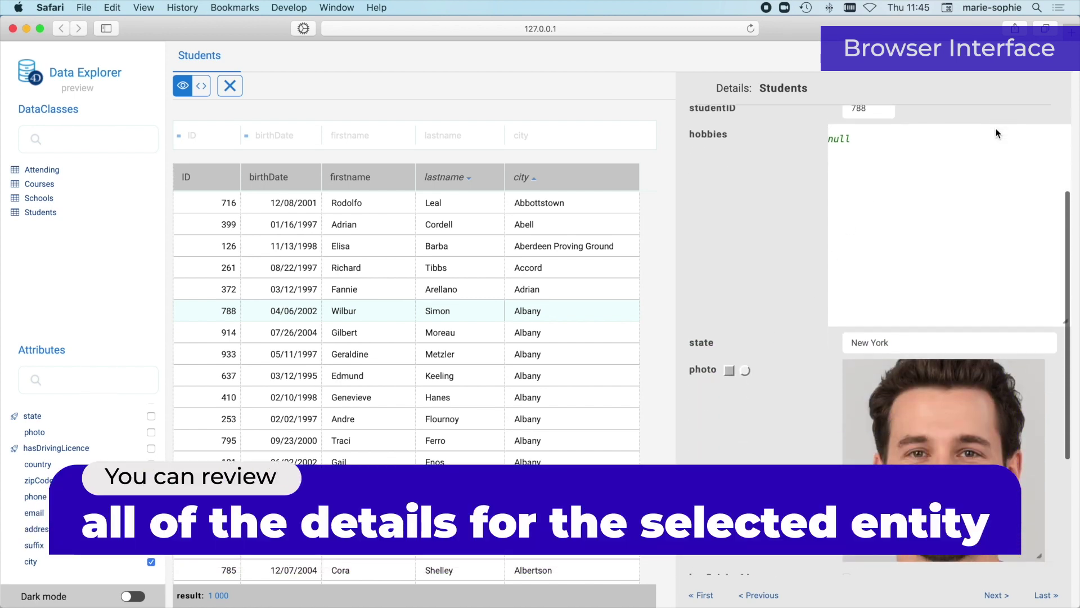
{"action": "scroll", "coordinate": [996, 130], "scroll_direction": "down", "scroll_amount": 4}
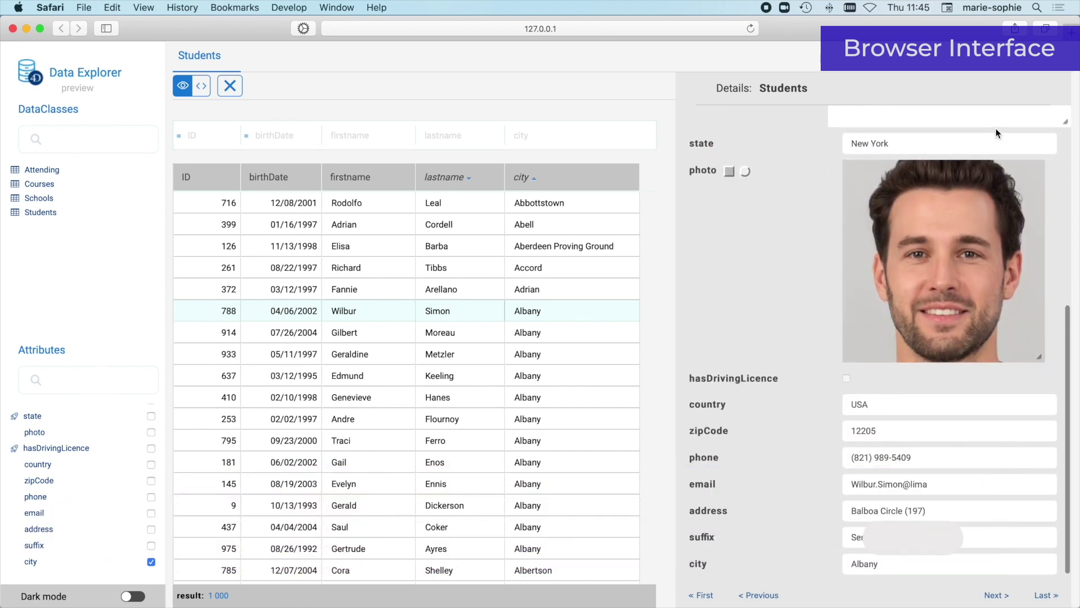
Step: Browse the student entities two back and two forward, and view the last and the first one
{"action": "left_click", "coordinate": [759, 596]}
{"action": "left_click", "coordinate": [759, 596]}
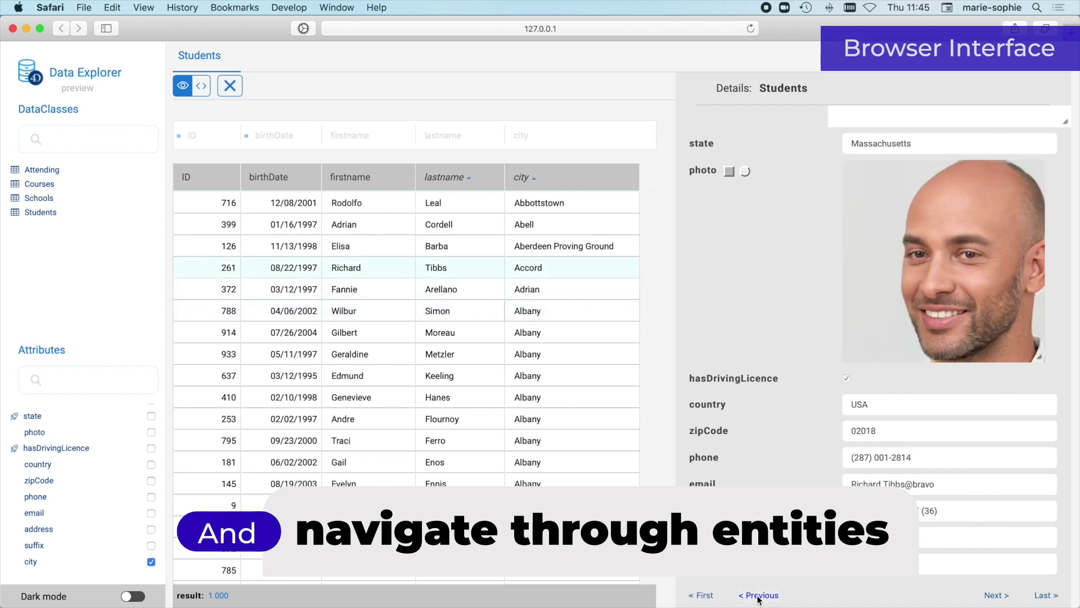
{"action": "left_click", "coordinate": [990, 595]}
{"action": "left_click", "coordinate": [988, 595]}
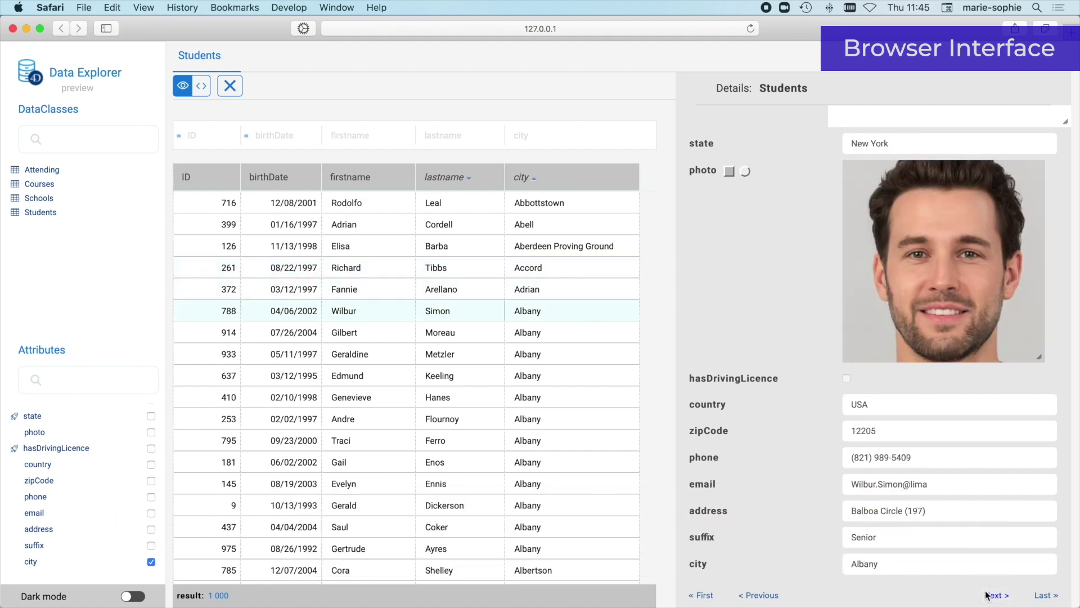
{"action": "left_click", "coordinate": [1041, 595]}
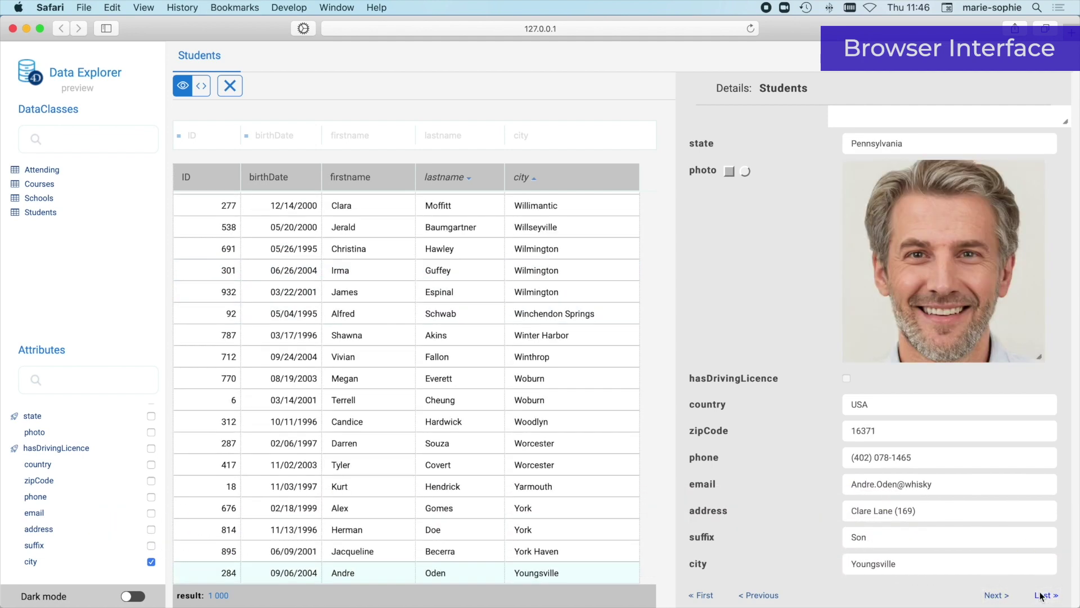
{"action": "left_click", "coordinate": [706, 597]}
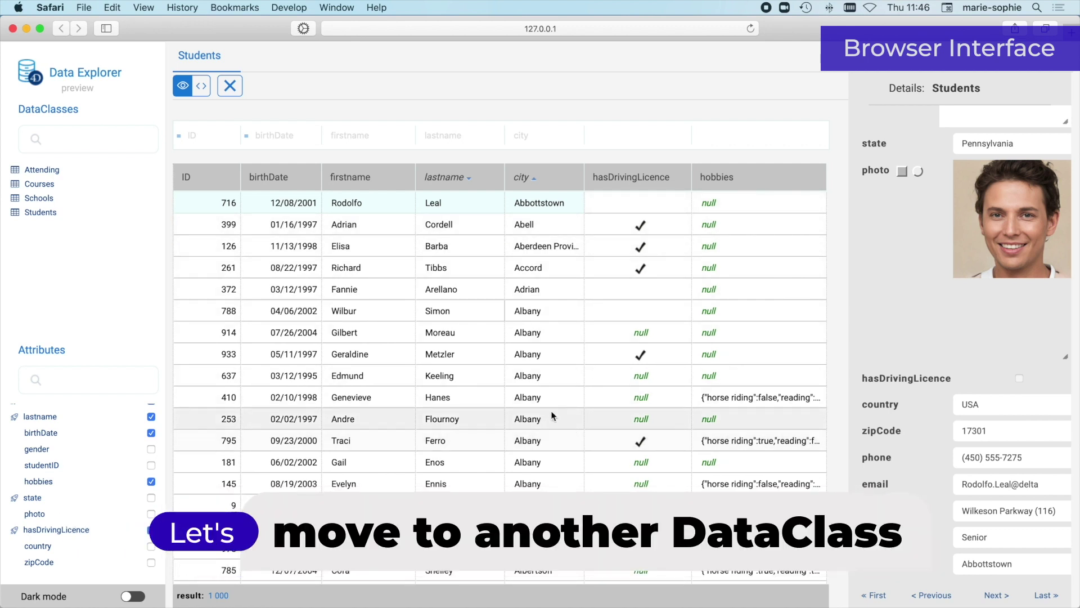
Step: Open the Schools DataClass with city and zipCode columns added, and display the details of the High Bridge Middle school
{"action": "left_click", "coordinate": [49, 194]}
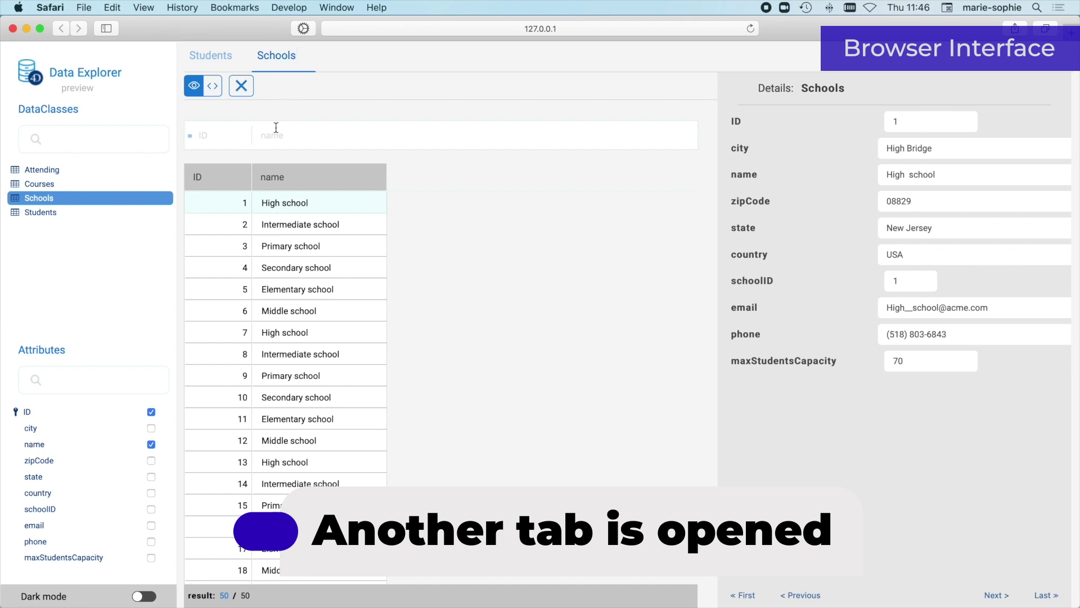
{"action": "left_click", "coordinate": [151, 429]}
{"action": "left_click", "coordinate": [151, 460]}
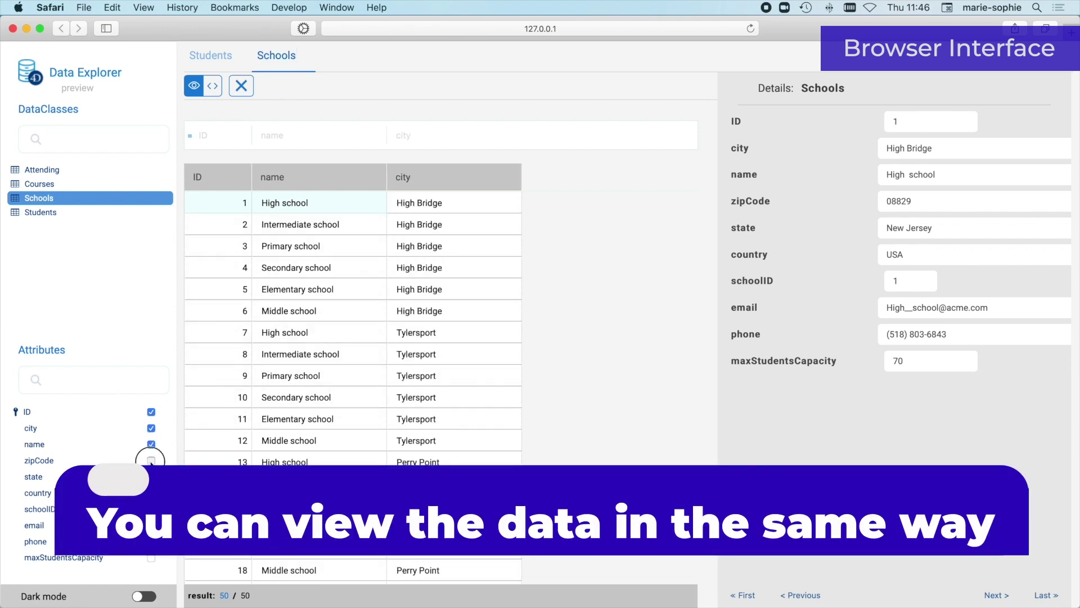
{"action": "left_click", "coordinate": [461, 308]}
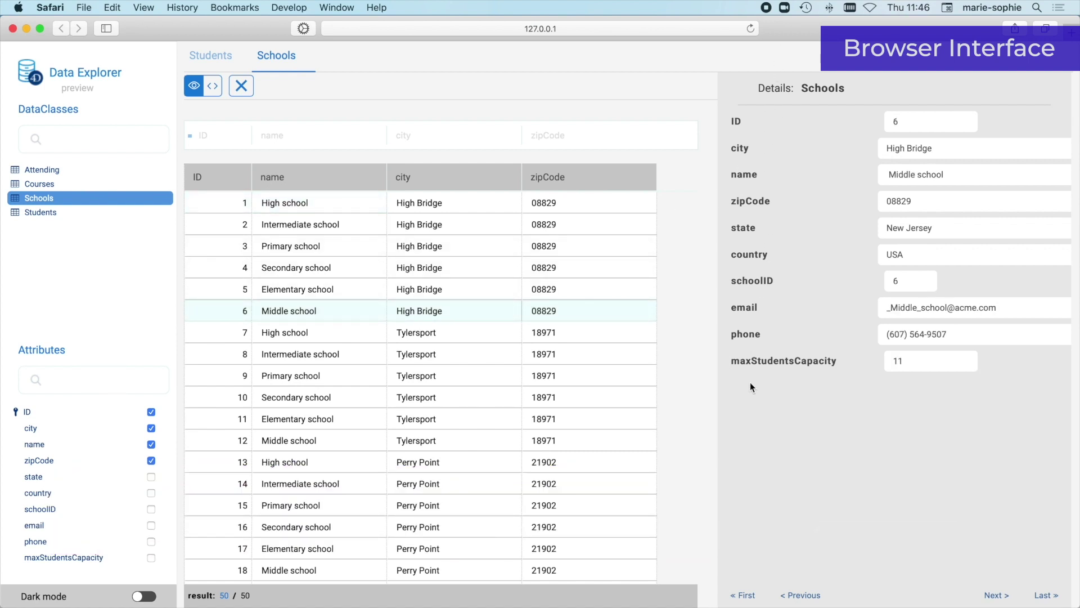
Step: Return to the Students data, widen the city column and filter the students by city "a"
{"action": "left_click", "coordinate": [212, 55]}
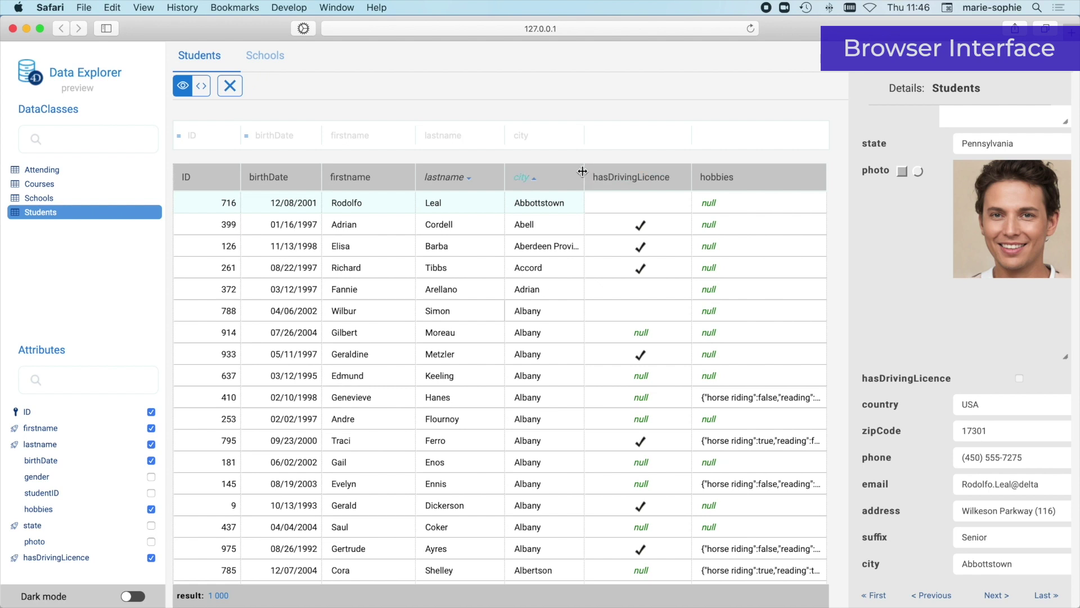
{"action": "left_click_drag", "start_coordinate": [585, 170], "coordinate": [633, 172]}
{"action": "left_click", "coordinate": [569, 137]}
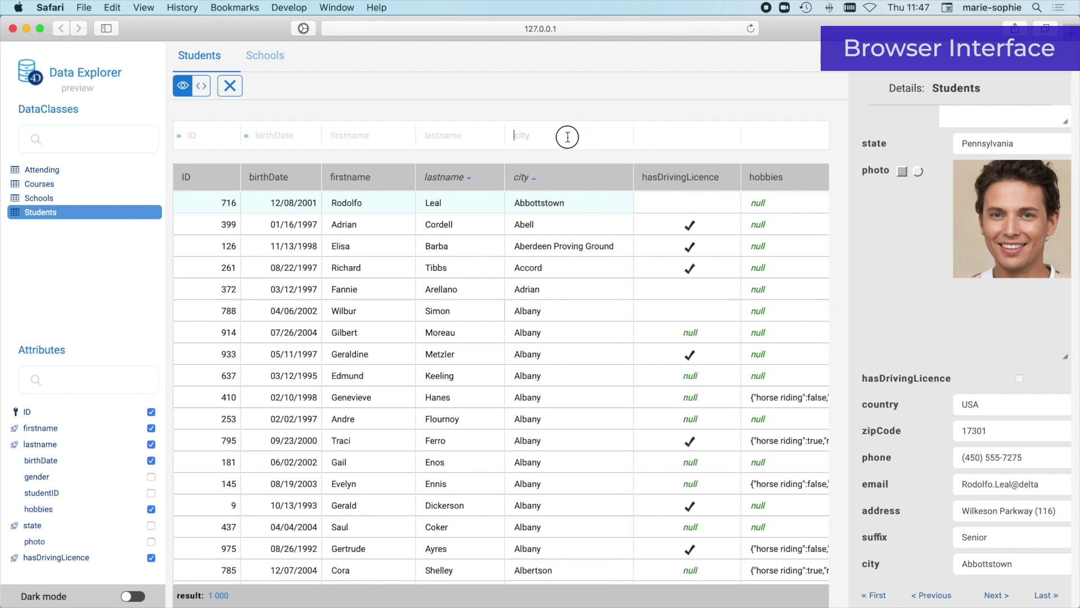
{"action": "type", "text": "a"}
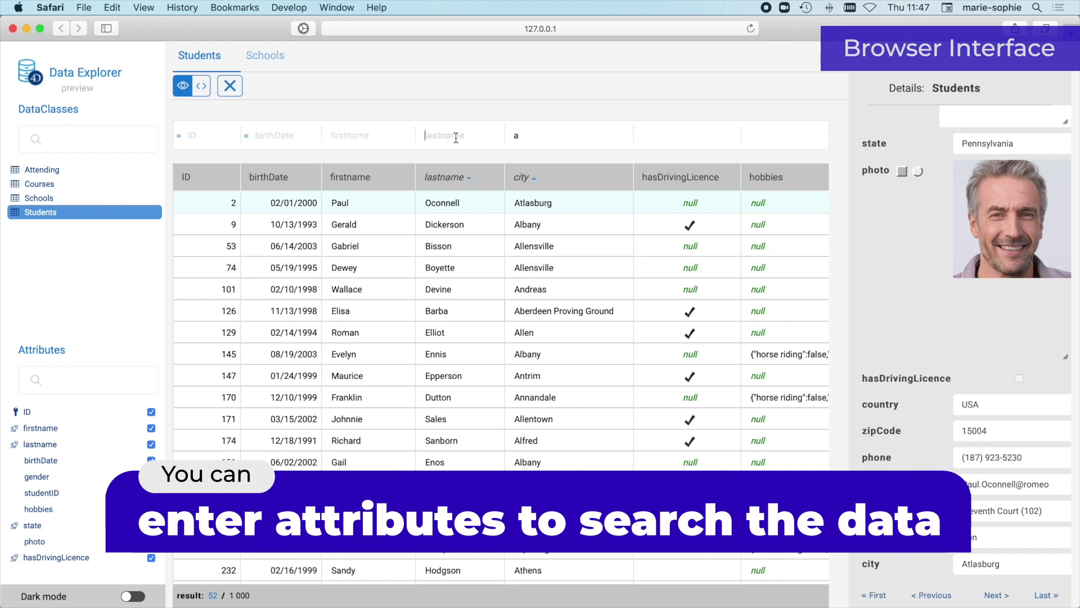
Step: Filter the students also by lastname "b", and run the advanced query hasDrivingLicence = true and (state = Maine or state = maryland)
{"action": "type", "text": "b"}
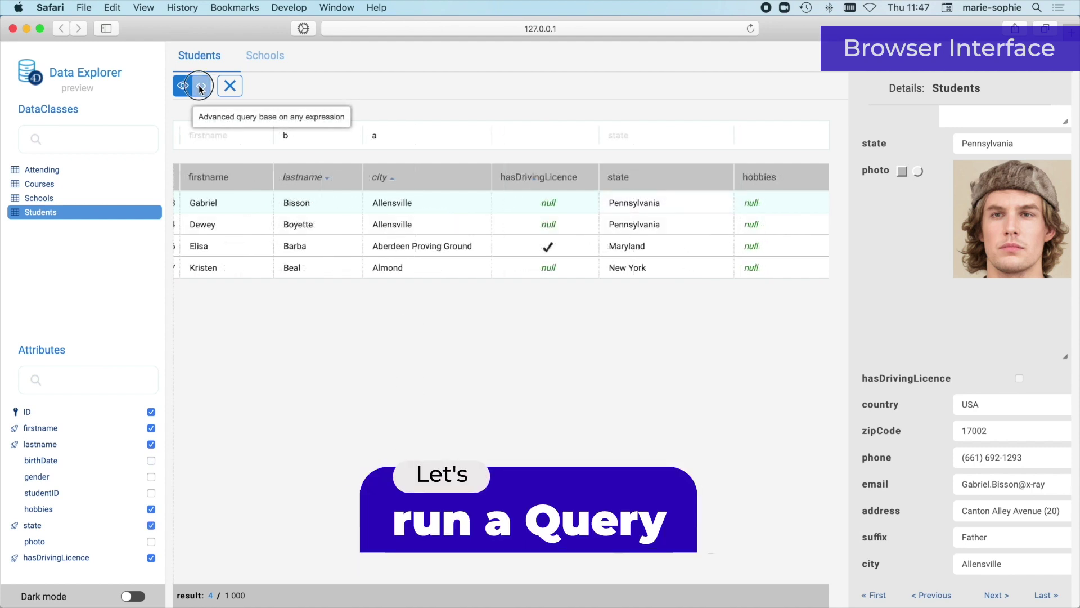
{"action": "left_click", "coordinate": [200, 85]}
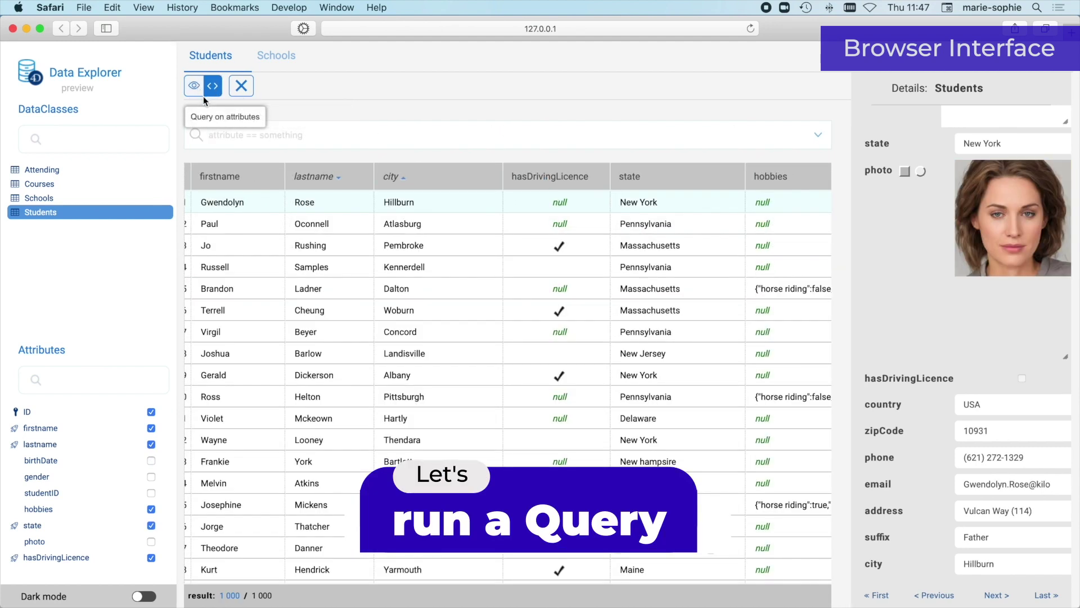
{"action": "type", "text": "hasDrivingLicence"}
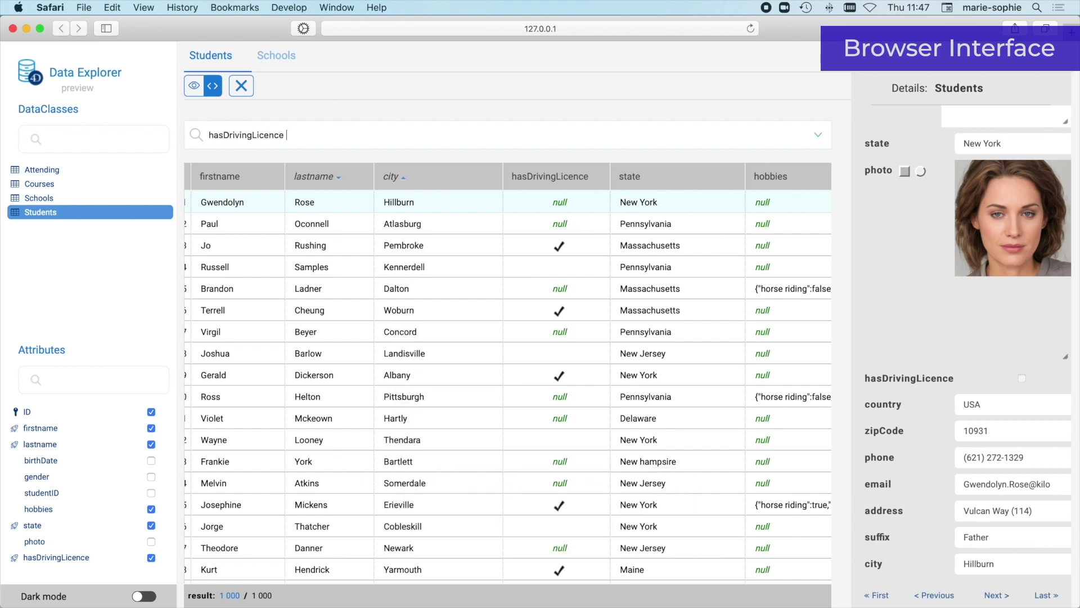
{"action": "type", "text": " = true and (state = ma"}
{"action": "key", "text": "Tab"}
{"action": "type", "text": "or state = maryland"}
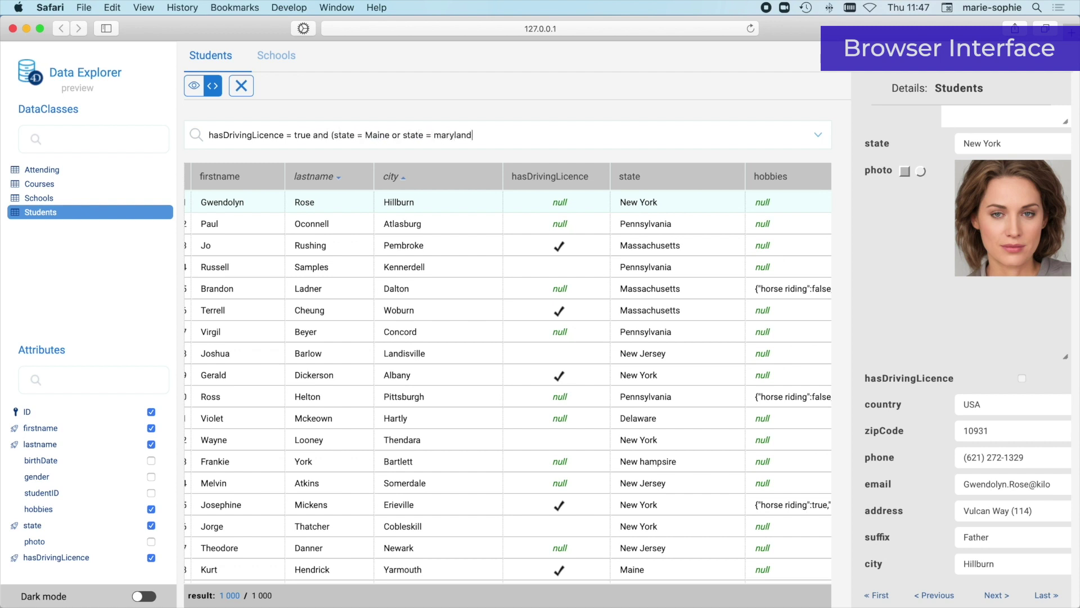
{"action": "type", "text": ")"}
{"action": "key", "text": "Return"}
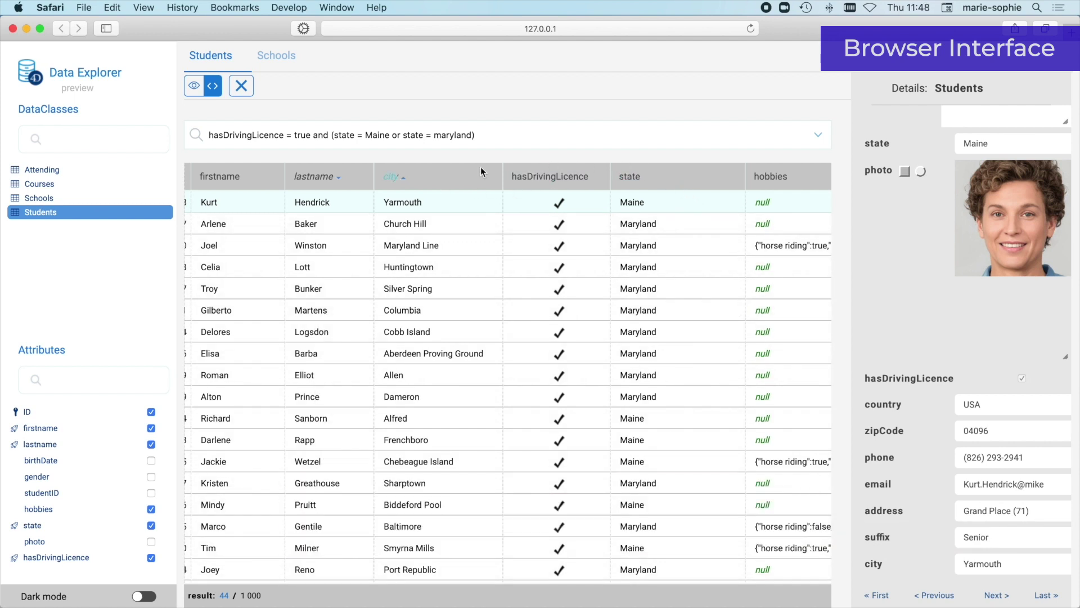
Step: Examine the query plan and query path of the driving licence query, including the overall record count and time
{"action": "left_click", "coordinate": [821, 135]}
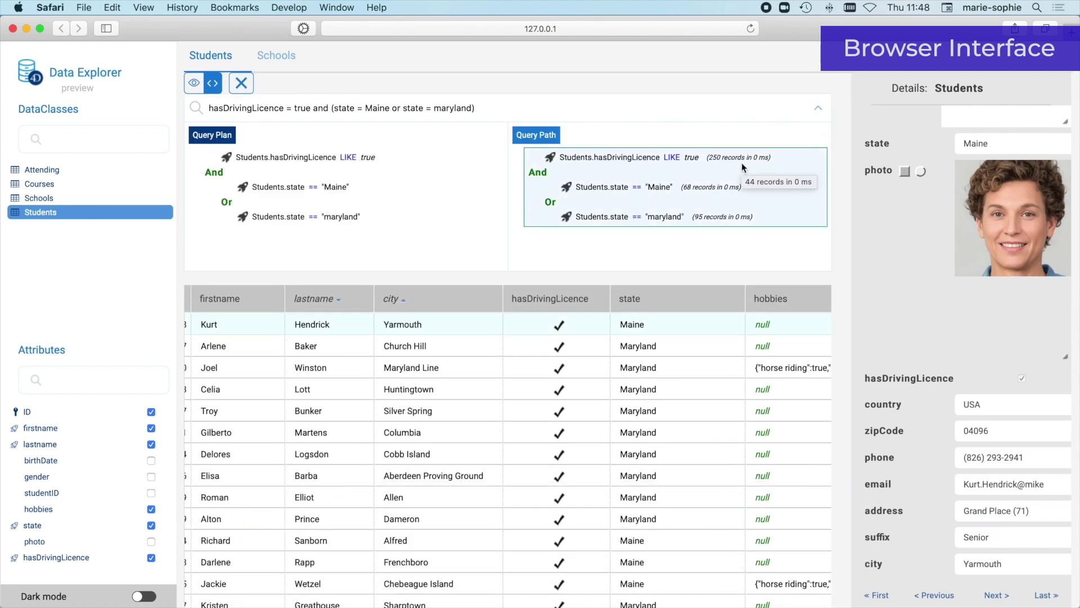
{"action": "mouse_move", "coordinate": [719, 215]}
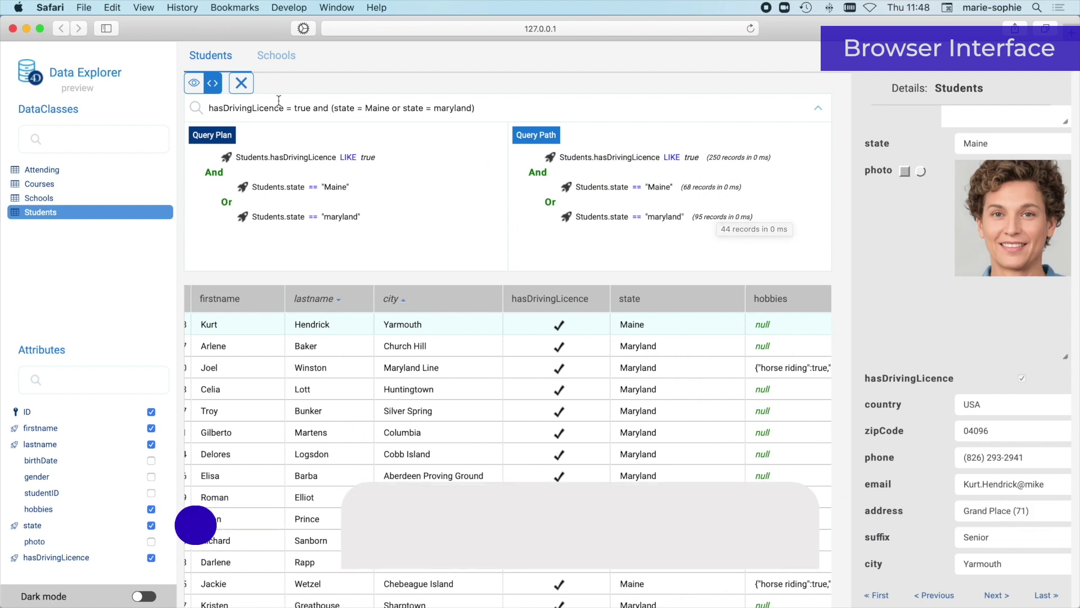
Step: Replace the query with hobbies.reading=true and hobbies.singing = true, run it with the plan hidden, and widen the hobbies column
{"action": "left_click", "coordinate": [241, 84]}
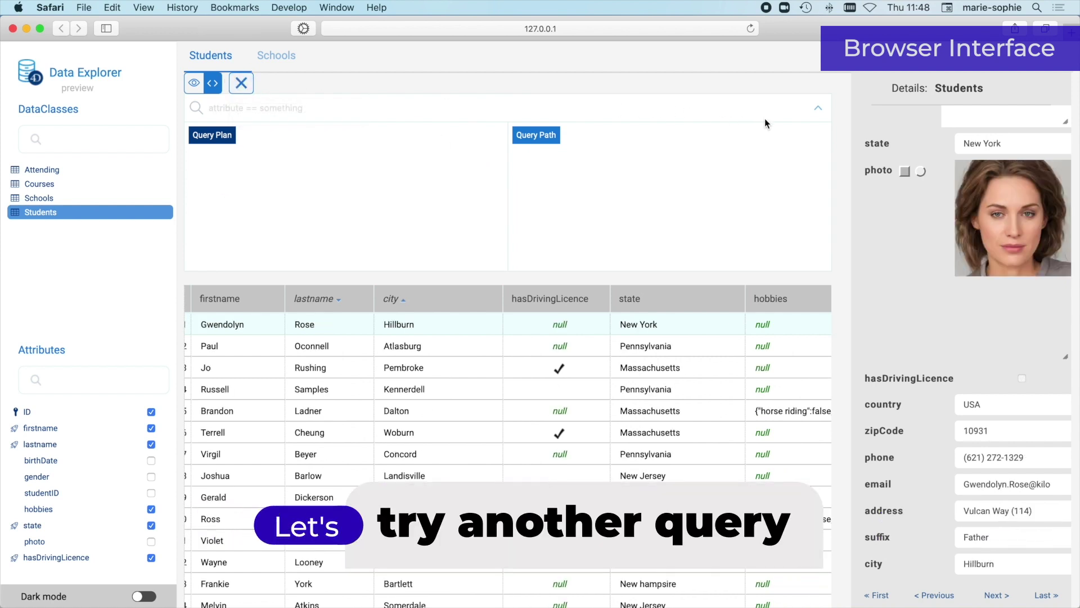
{"action": "left_click", "coordinate": [819, 110]}
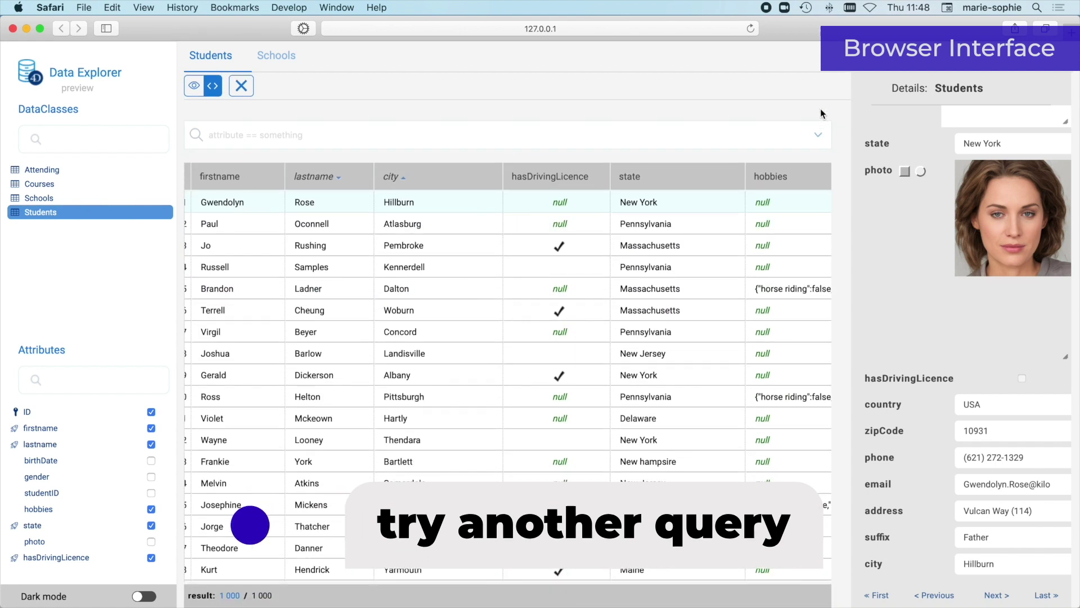
{"action": "left_click", "coordinate": [309, 135]}
{"action": "type", "text": "hobbies.reading=true and hobbies.singing = true"}
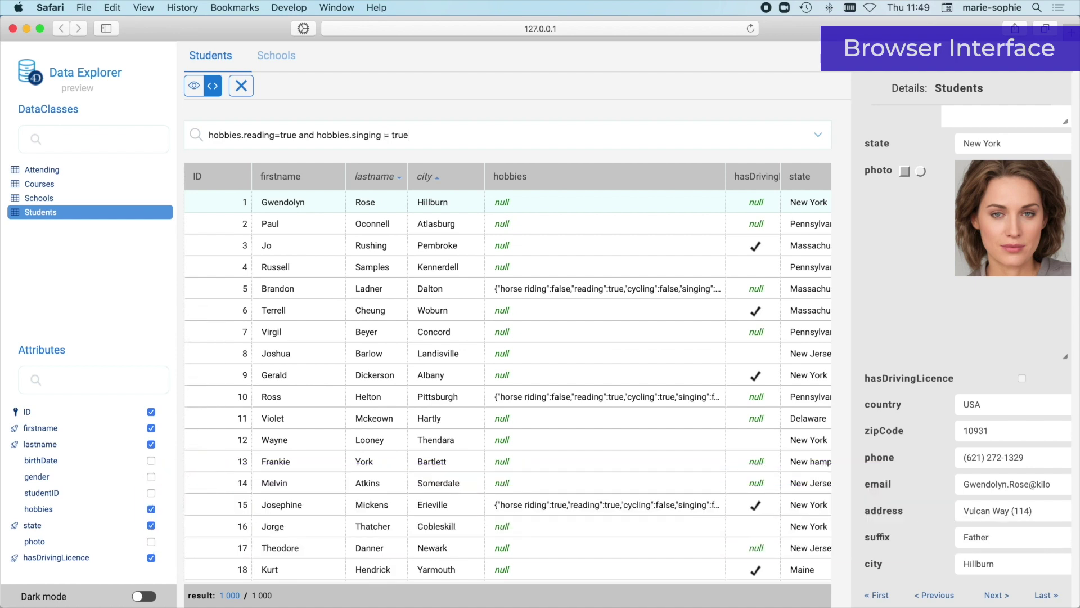
{"action": "key", "text": "Return"}
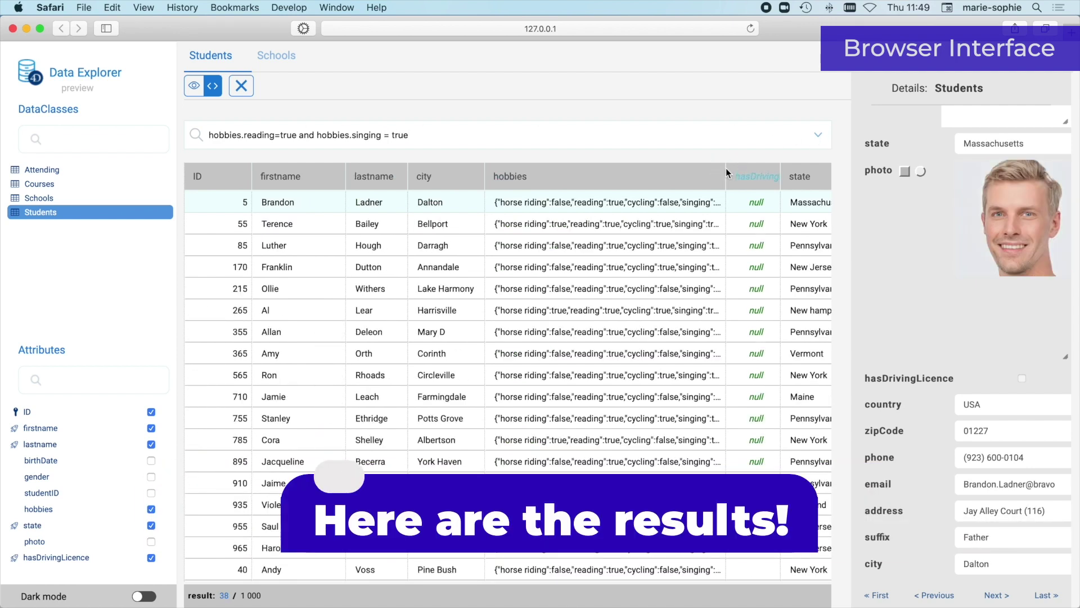
{"action": "left_click_drag", "start_coordinate": [726, 167], "coordinate": [802, 167]}
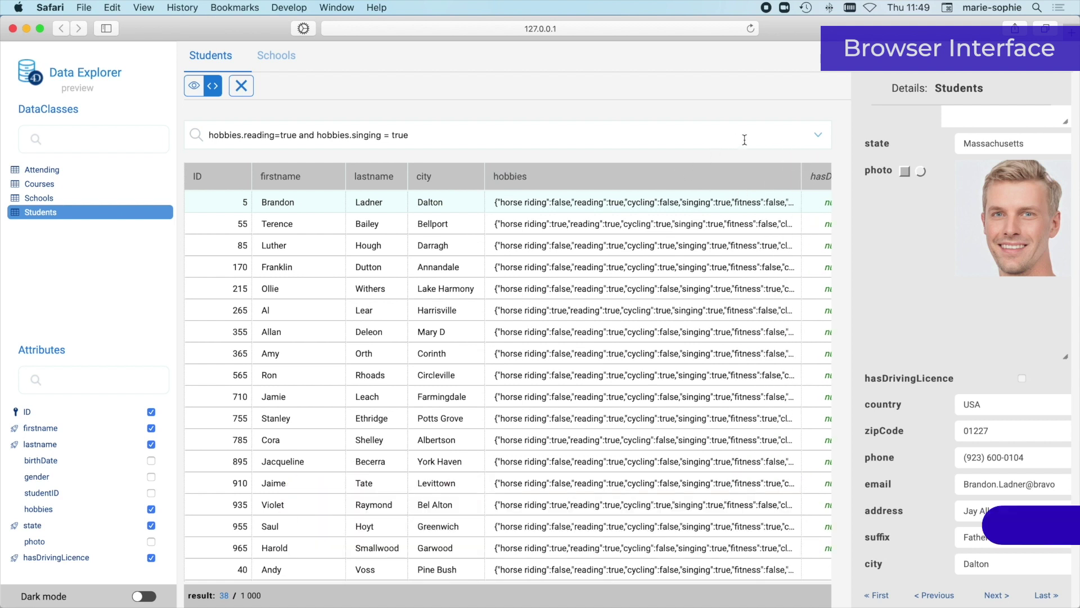
Step: Rerun the driving licence query from the query history, narrow the hobbies column and widen the state column
{"action": "left_click", "coordinate": [797, 137]}
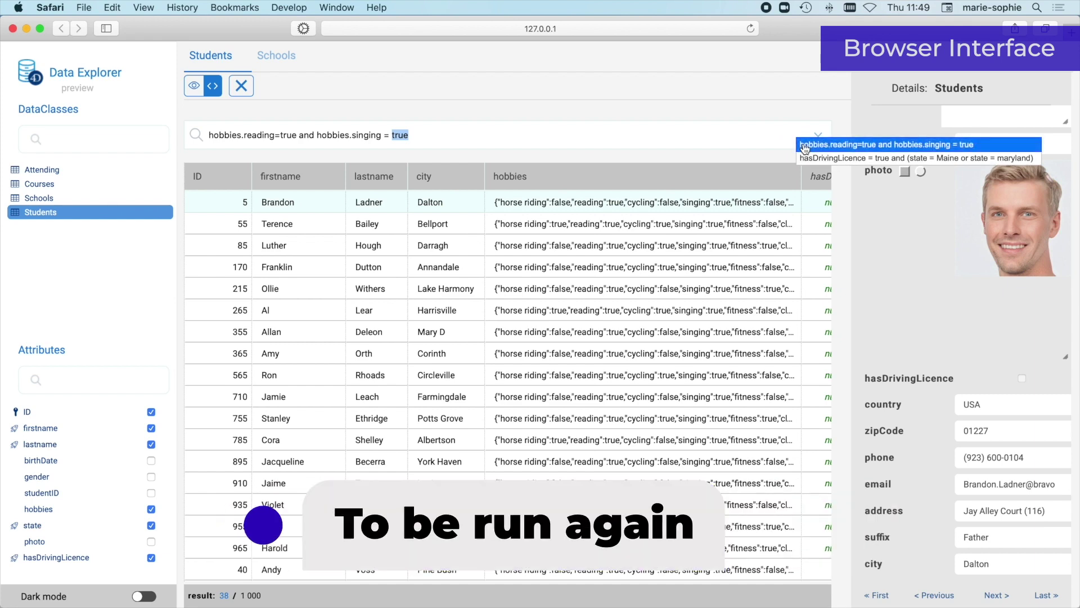
{"action": "left_click", "coordinate": [806, 160]}
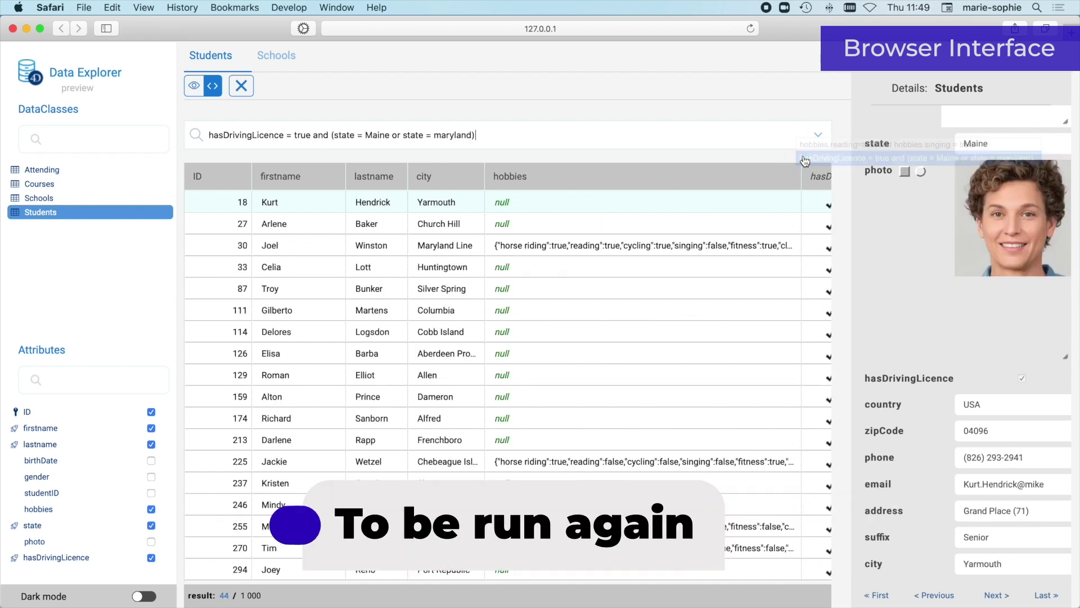
{"action": "left_click_drag", "start_coordinate": [765, 175], "coordinate": [656, 175]}
{"action": "left_click_drag", "start_coordinate": [725, 178], "coordinate": [800, 170]}
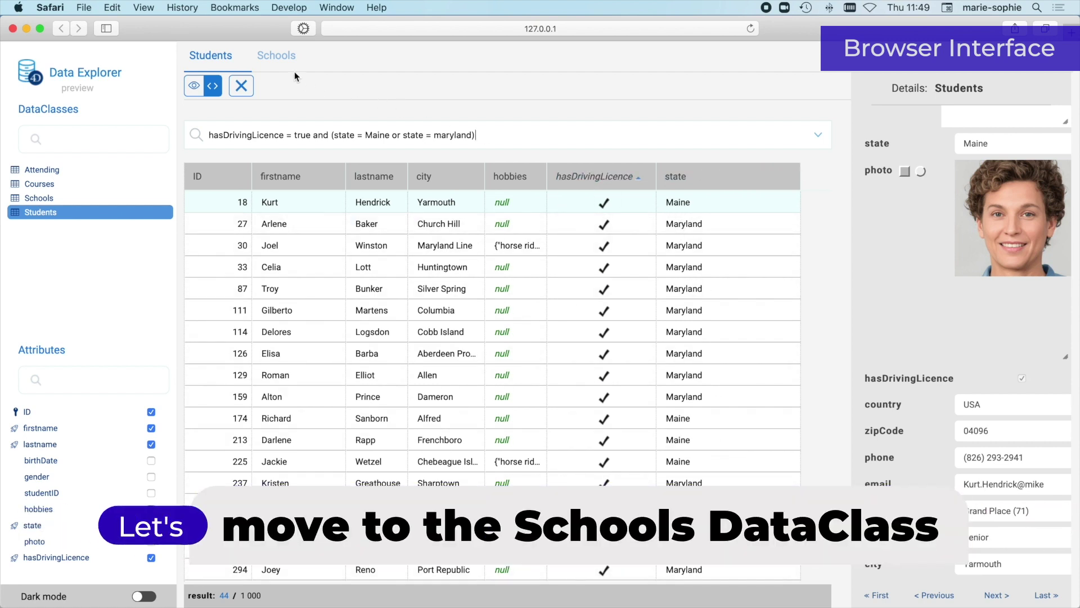
Step: Add the maxStudentsCapacity column to the Schools grid, and narrow the details pane and widen the column to show its full header
{"action": "left_click", "coordinate": [269, 52]}
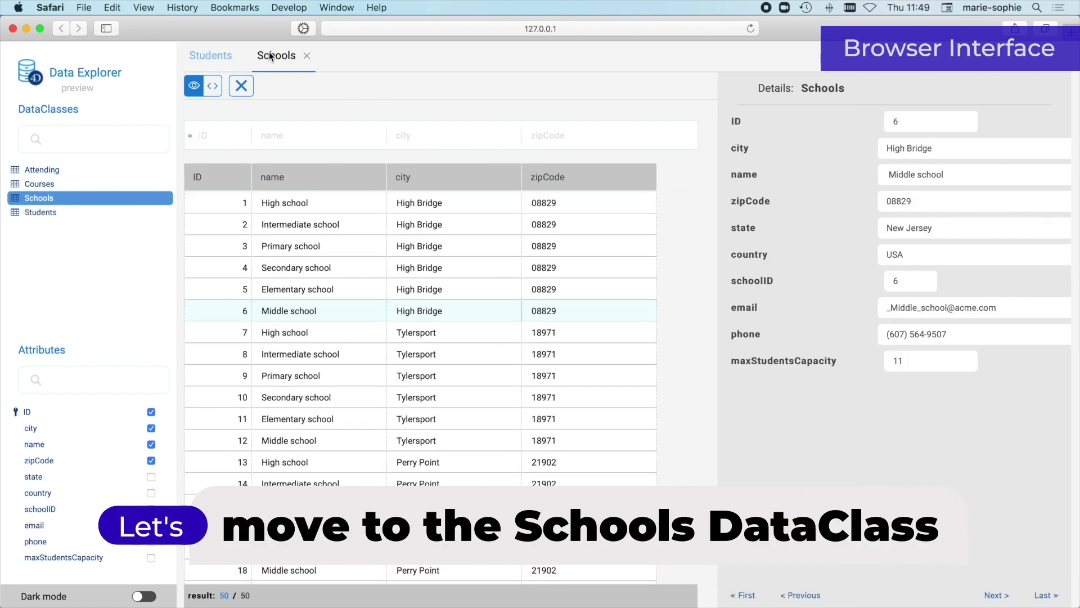
{"action": "left_click", "coordinate": [151, 559]}
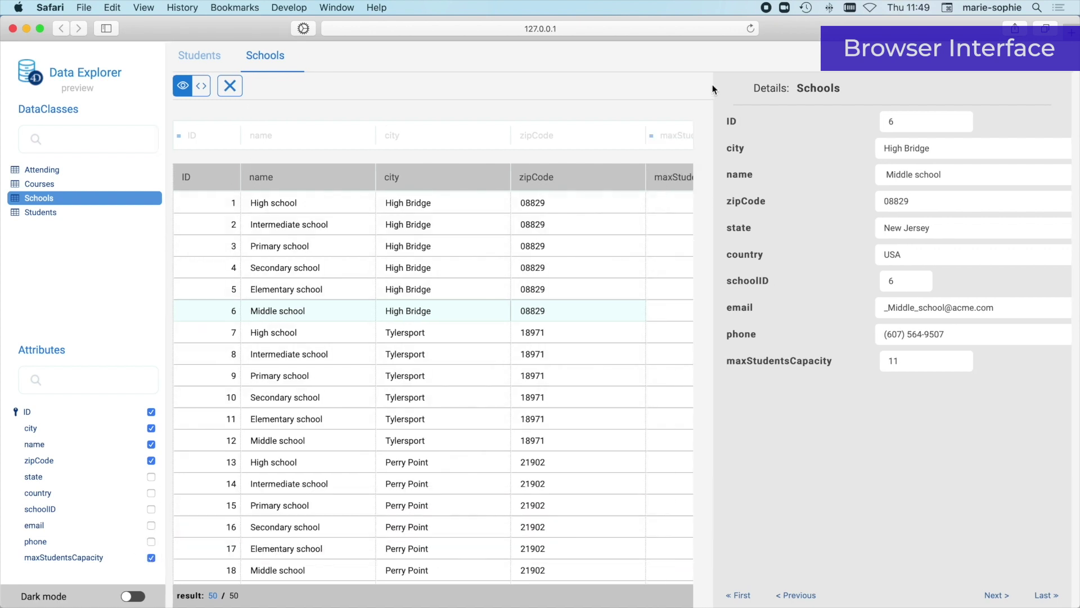
{"action": "left_click_drag", "start_coordinate": [713, 82], "coordinate": [810, 84]}
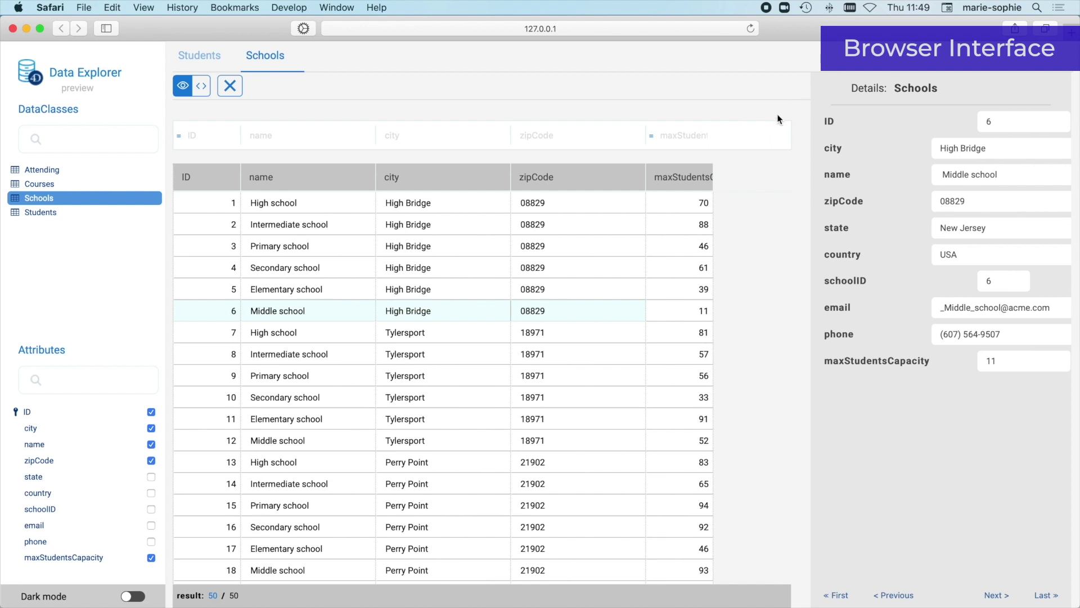
{"action": "left_click_drag", "start_coordinate": [723, 169], "coordinate": [756, 170]}
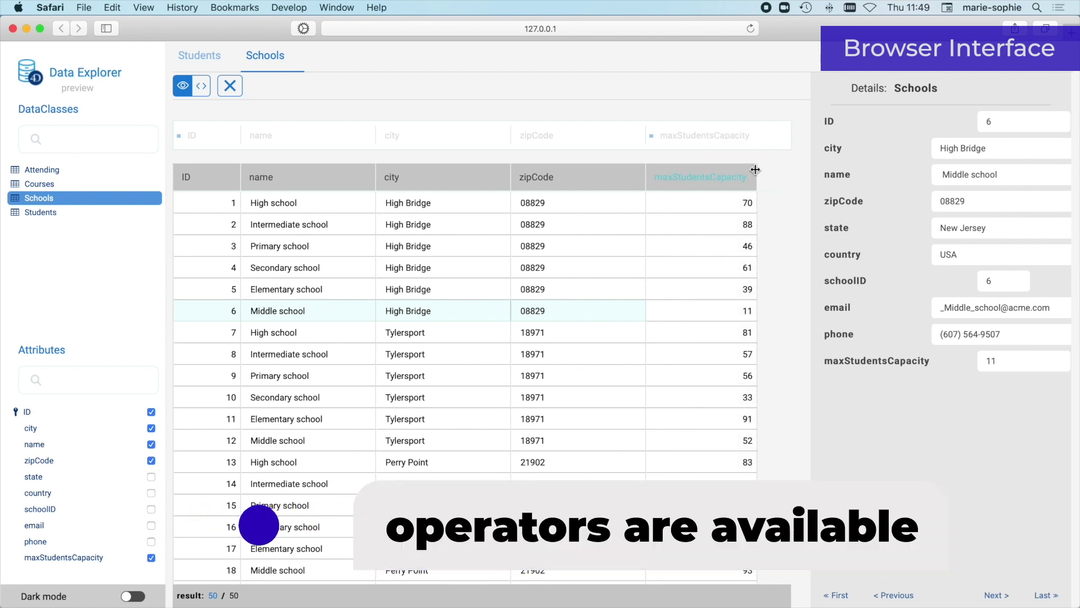
Step: Filter the schools to those with maxStudentsCapacity ≥ 80
{"action": "left_click", "coordinate": [652, 136]}
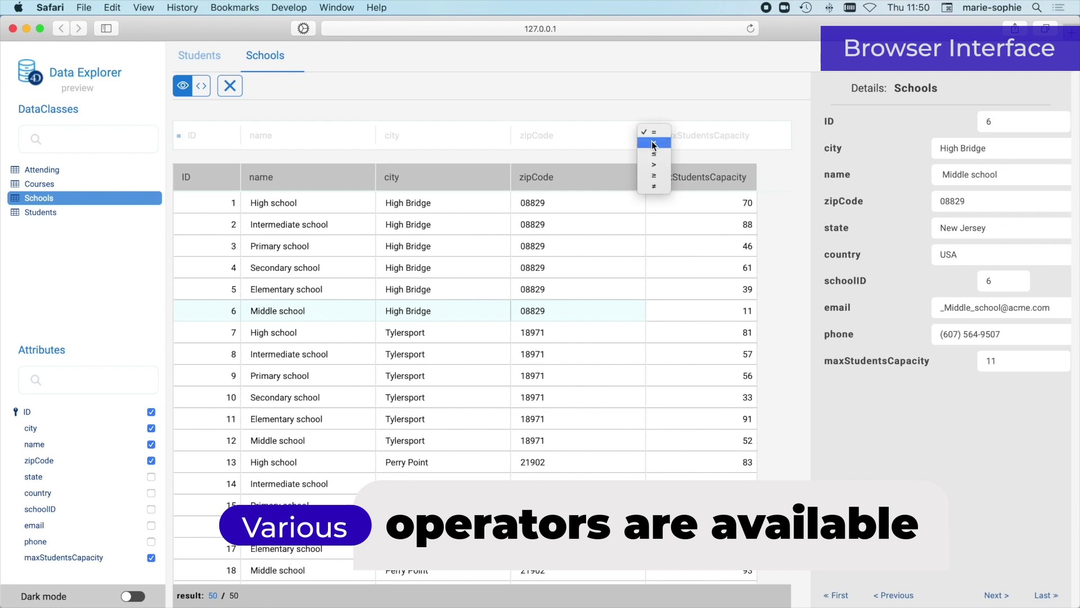
{"action": "left_click", "coordinate": [656, 177]}
{"action": "left_click", "coordinate": [681, 133]}
{"action": "type", "text": "80"}
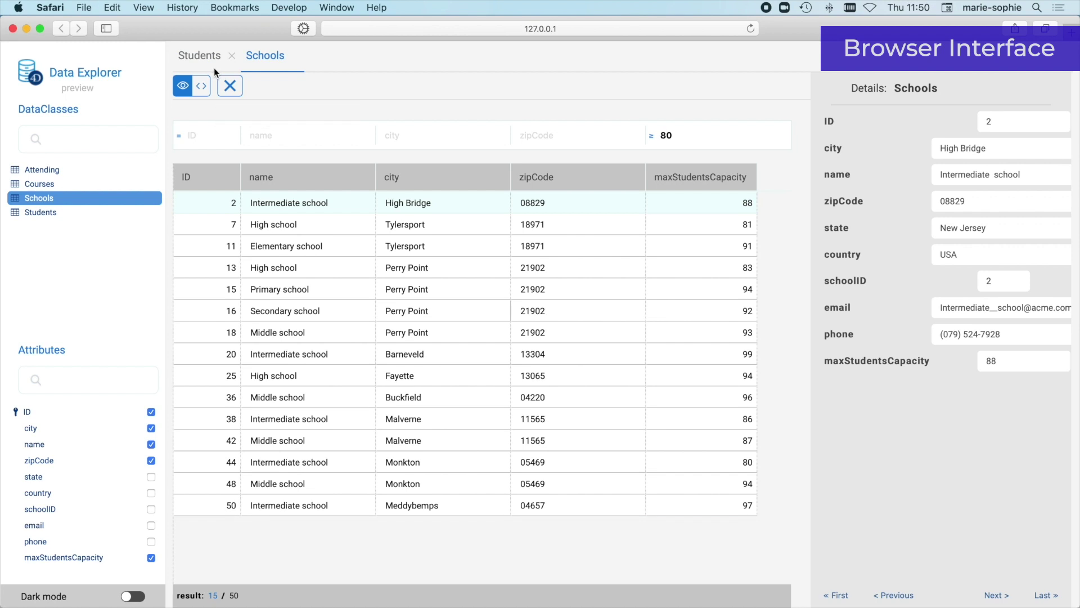
Step: Reload the page from the Students attribute filter, and check that both the attribute filter and the advanced query are kept
{"action": "left_click", "coordinate": [197, 55]}
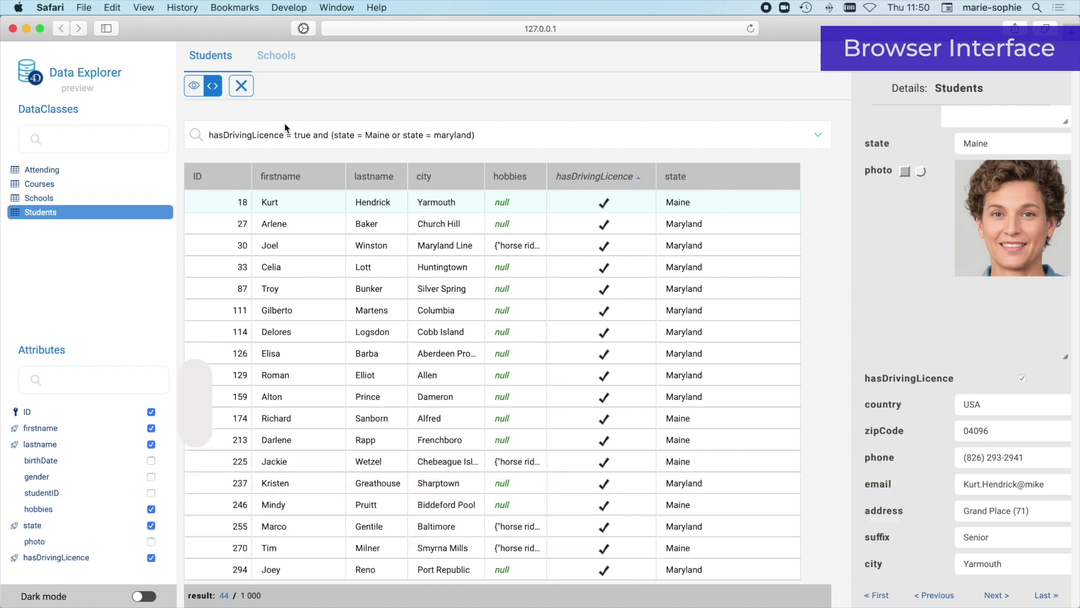
{"action": "left_click", "coordinate": [191, 85]}
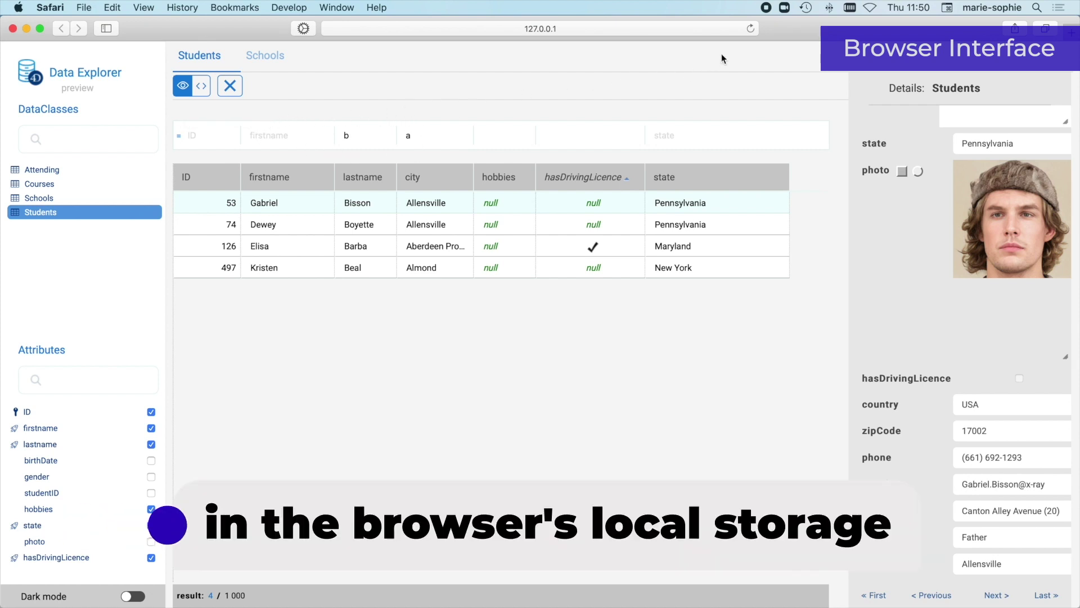
{"action": "left_click", "coordinate": [749, 31]}
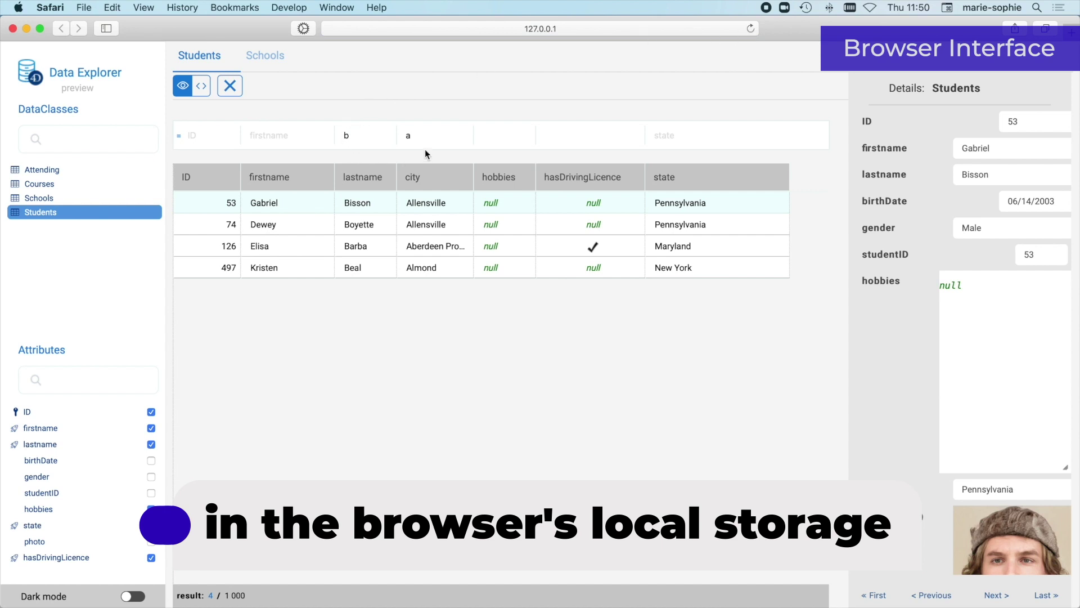
{"action": "left_click", "coordinate": [204, 88]}
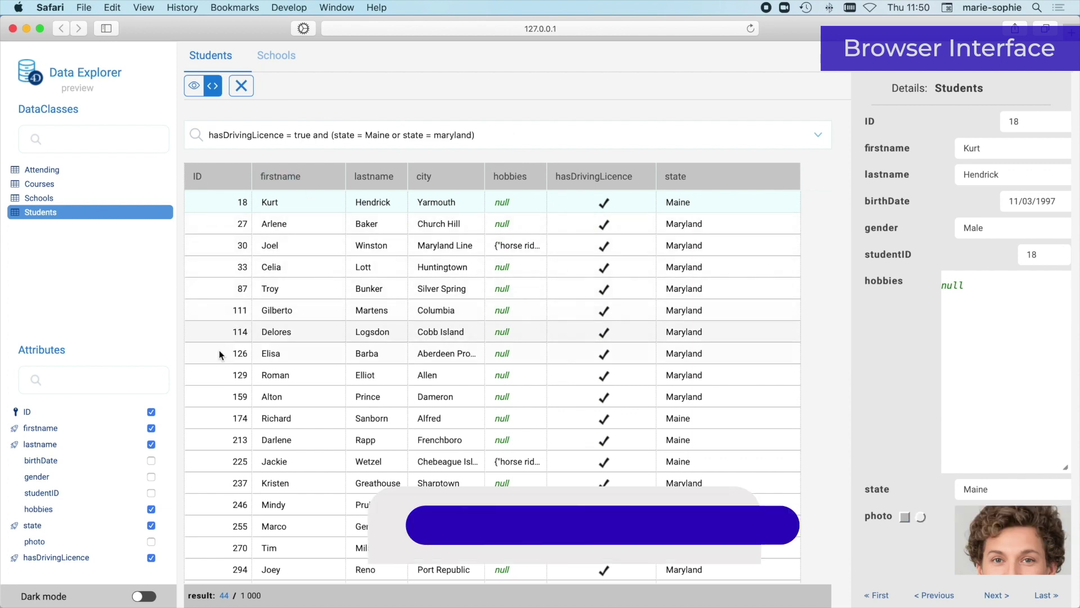
Step: Turn on dark mode for the Data Explorer
{"action": "left_click", "coordinate": [145, 597]}
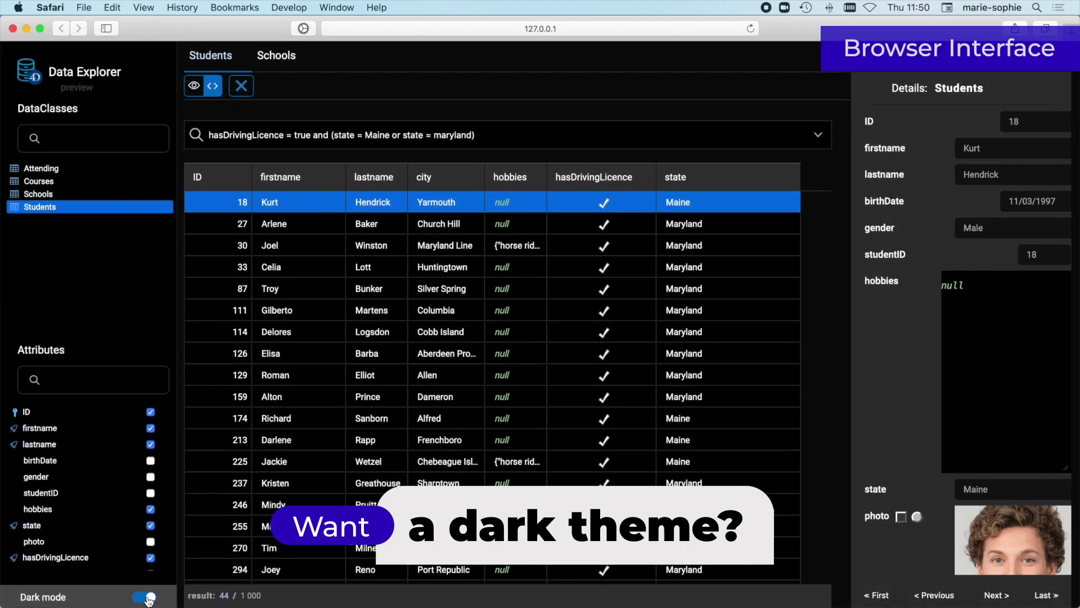